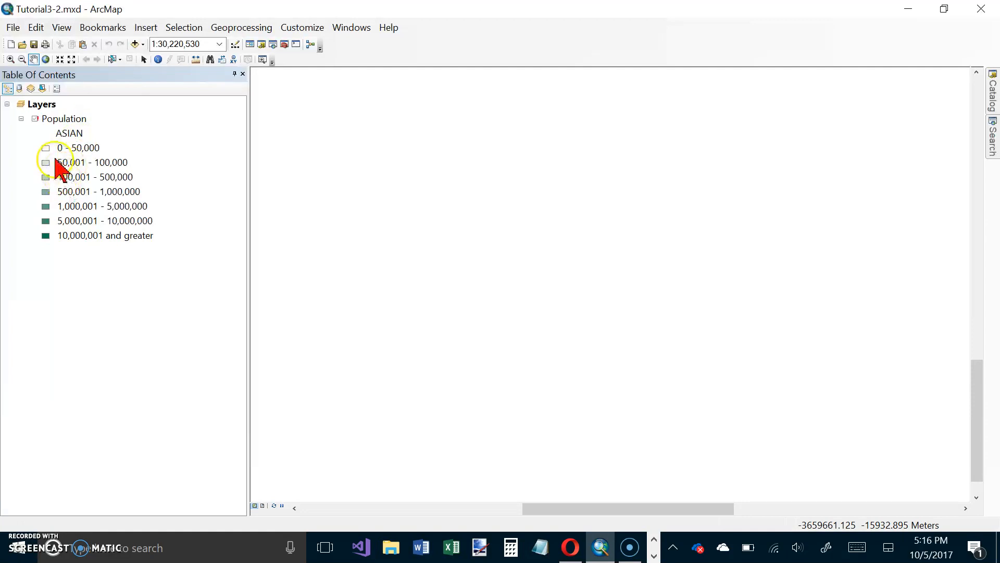
Repair the Population layer's data source by pointing it to the USStates feature class in UnitedStates.gdb.
{"action": "left_click", "coordinate": [39, 122]}
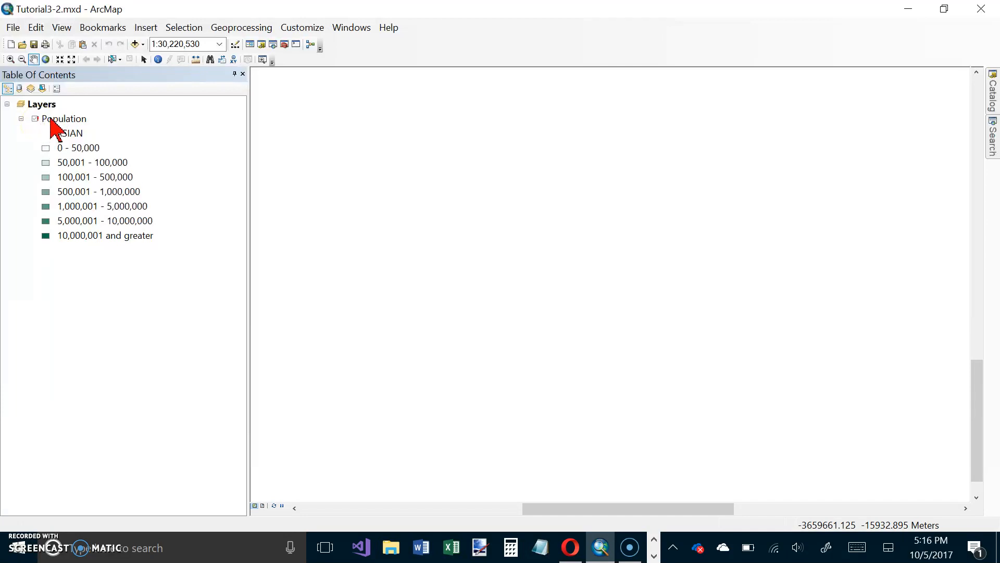
{"action": "right_click", "coordinate": [51, 120]}
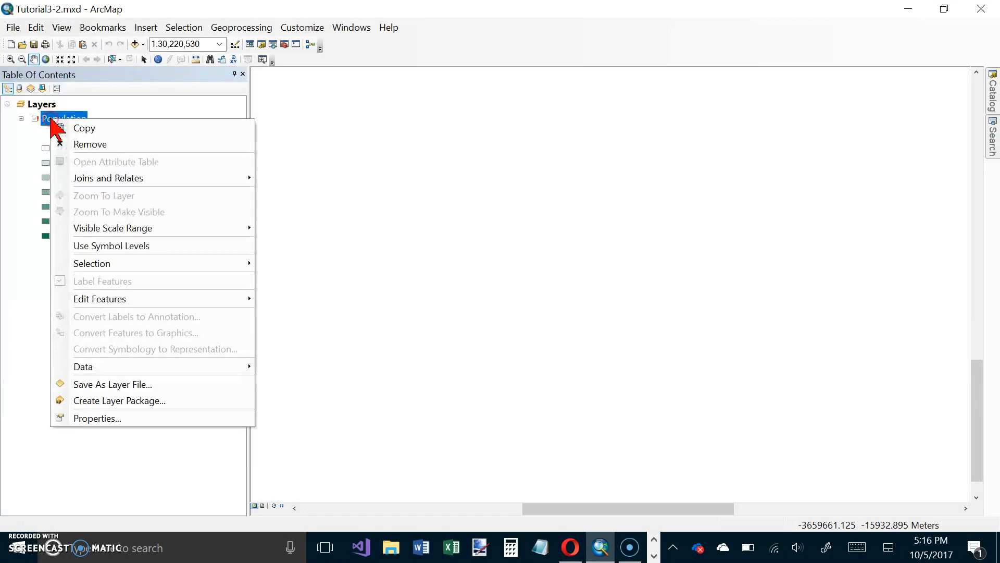
{"action": "left_click", "coordinate": [81, 419]}
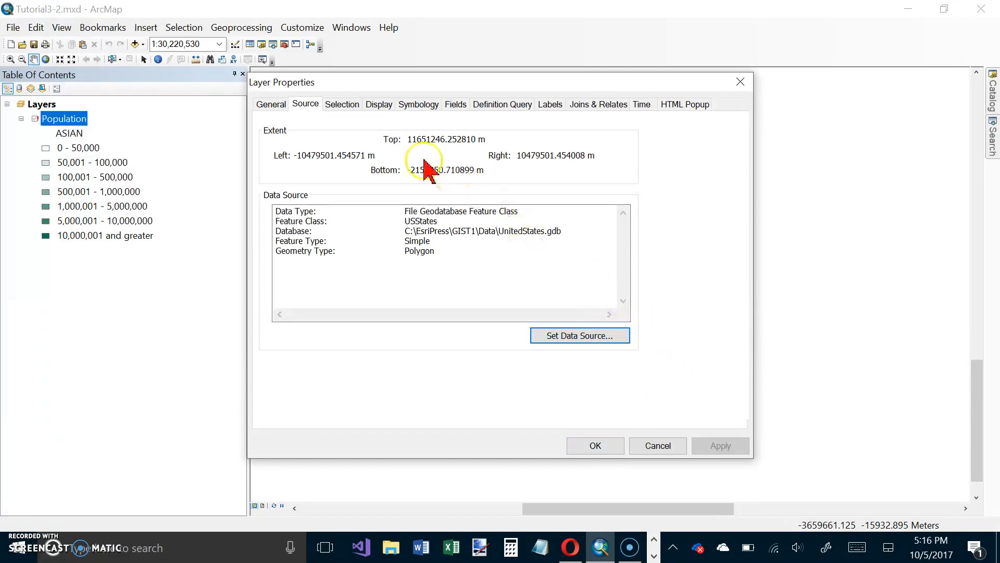
{"action": "left_click", "coordinate": [305, 104]}
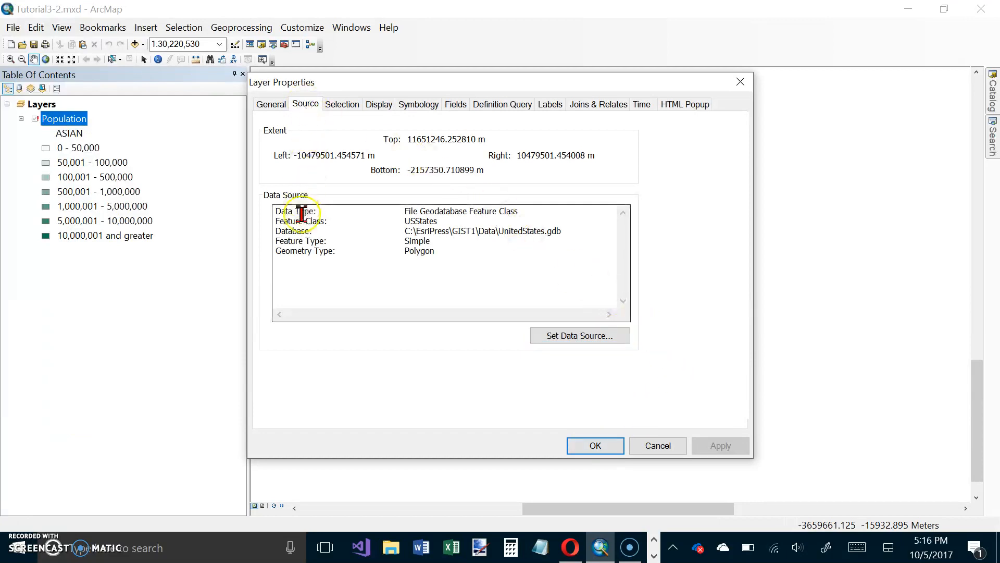
{"action": "left_click", "coordinate": [445, 248]}
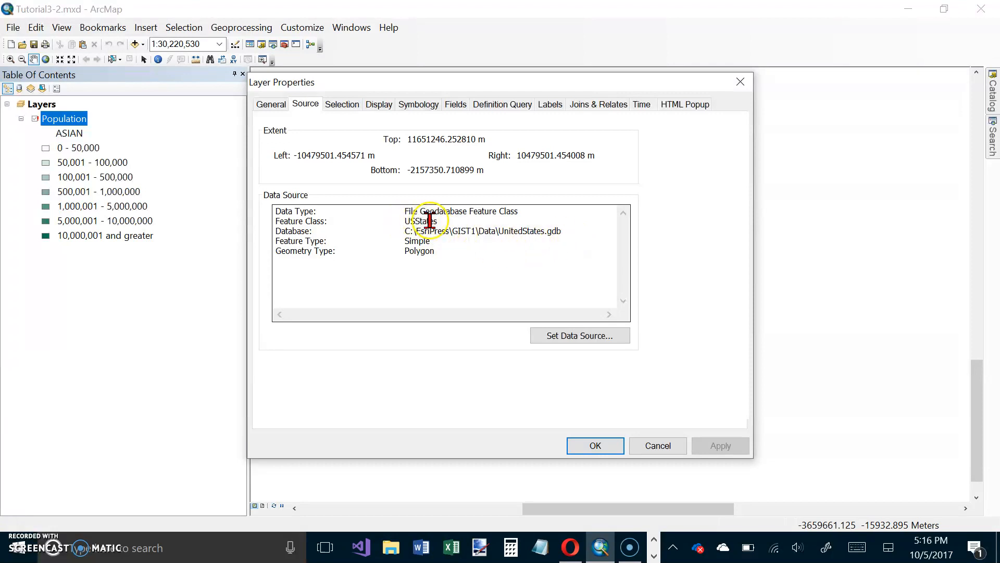
{"action": "left_click", "coordinate": [573, 336]}
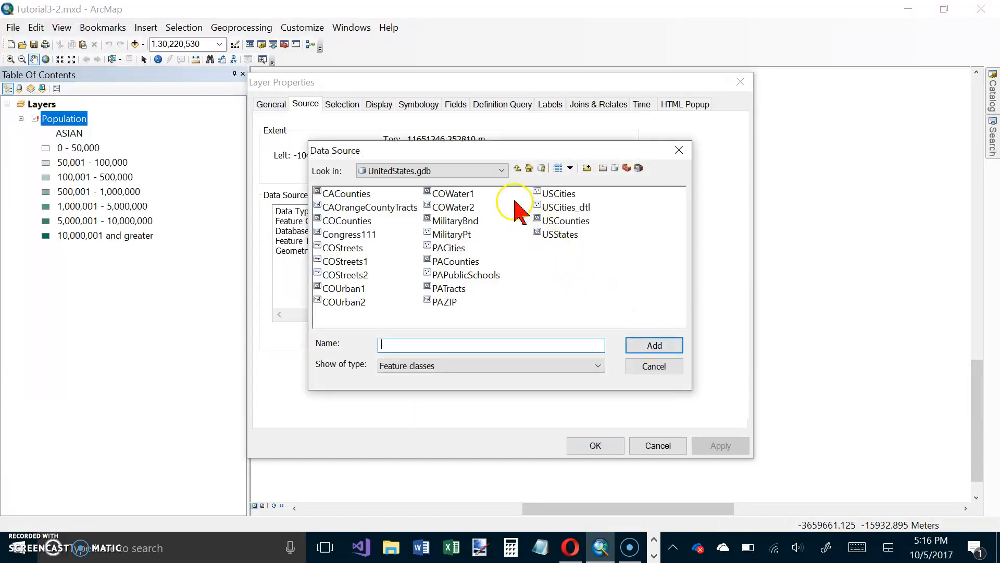
{"action": "left_click", "coordinate": [550, 235]}
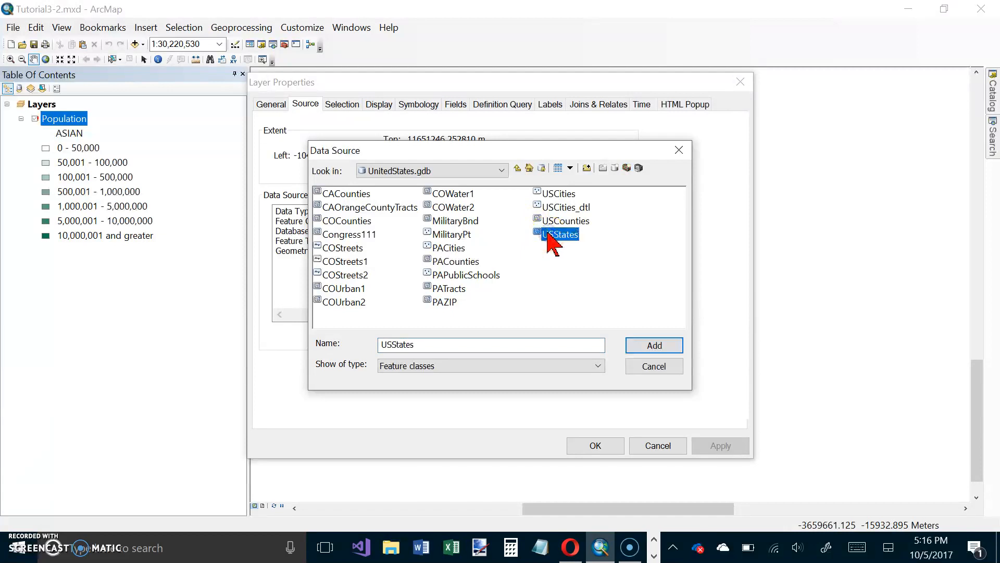
{"action": "left_click", "coordinate": [647, 346]}
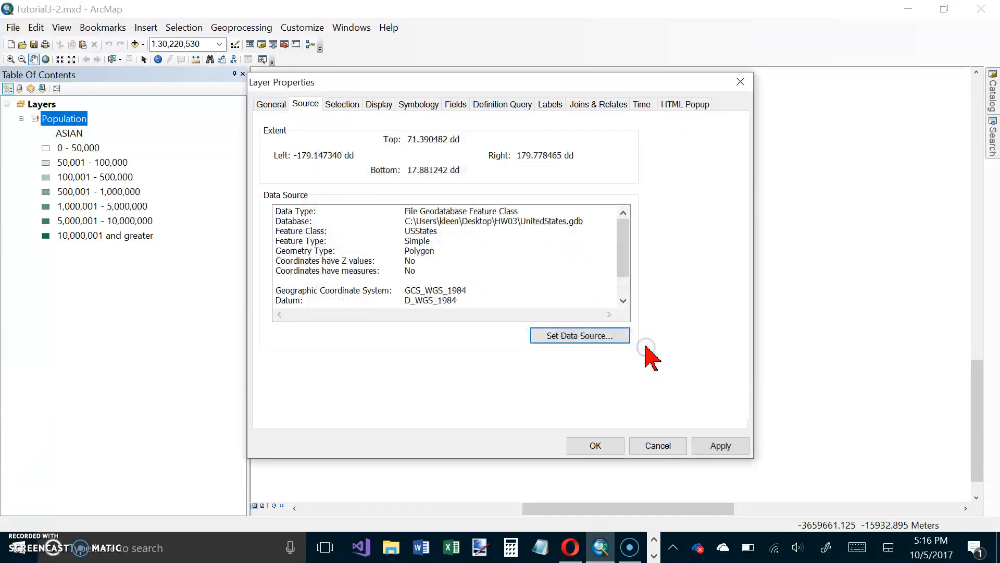
{"action": "left_click", "coordinate": [597, 445]}
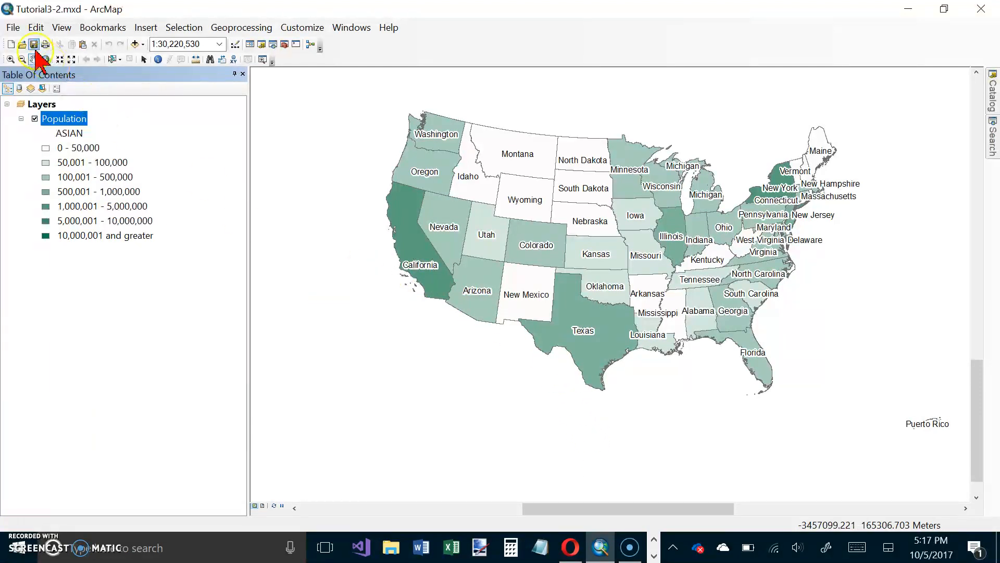
Save a copy of the map document in the Maps folder as Tutorial3-2Asians.mxd.
{"action": "left_click", "coordinate": [14, 27]}
{"action": "left_click", "coordinate": [36, 94]}
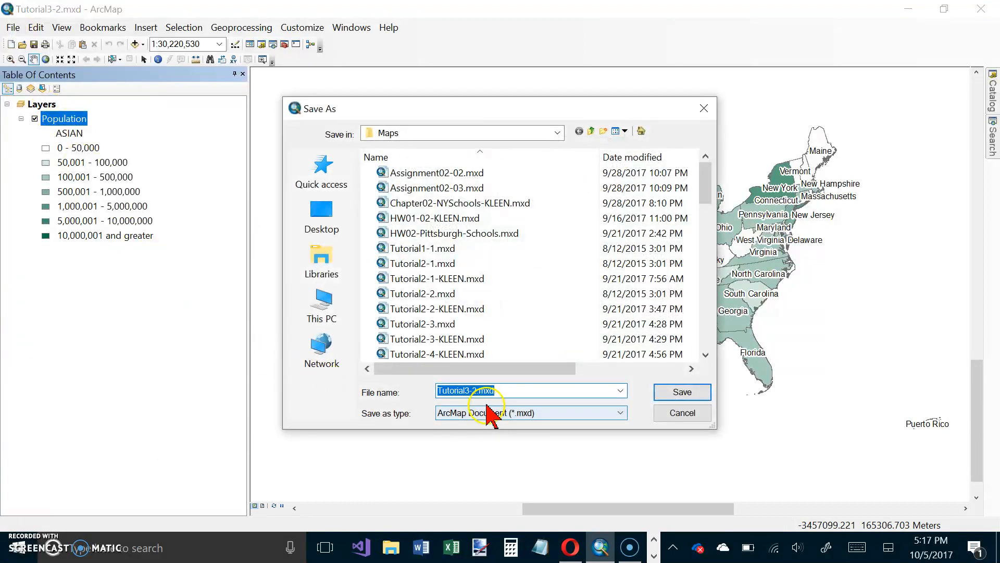
{"action": "left_click", "coordinate": [480, 391]}
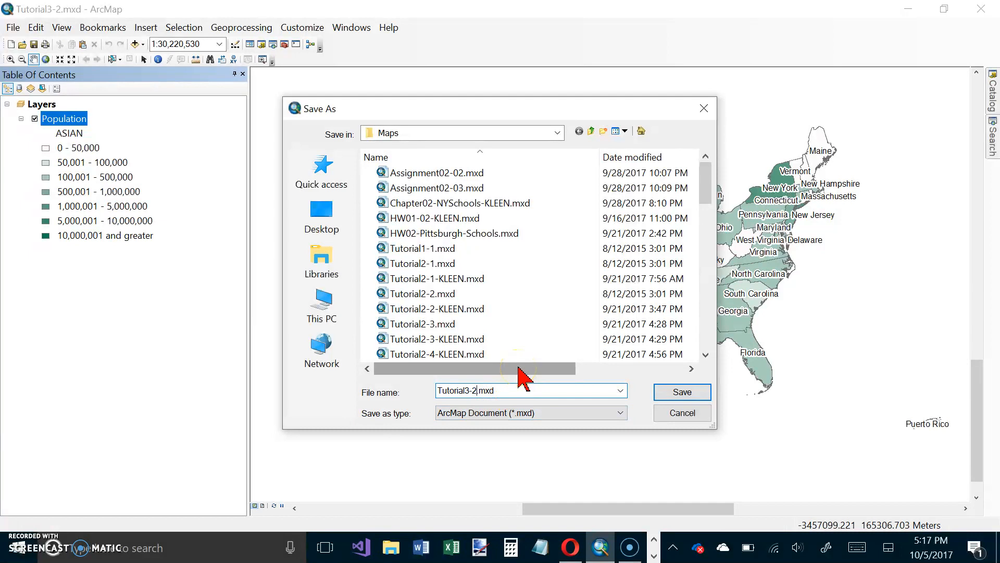
{"action": "type", "text": "Asians"}
{"action": "left_click", "coordinate": [677, 392]}
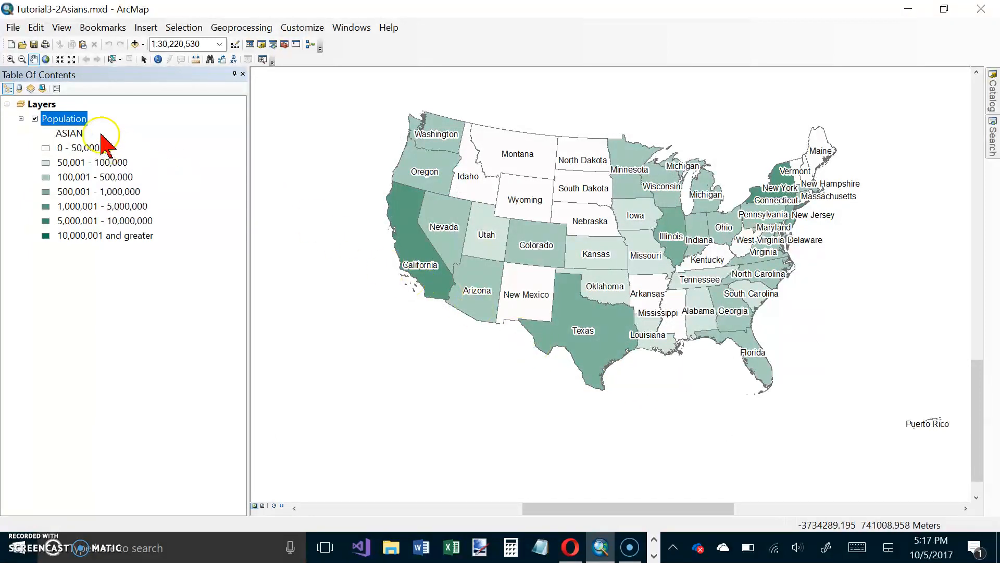
Start saving the Population layer as a layer file and browse to C:\EsriPress\GIST1\MyExercises\Chapter3.
{"action": "right_click", "coordinate": [73, 125]}
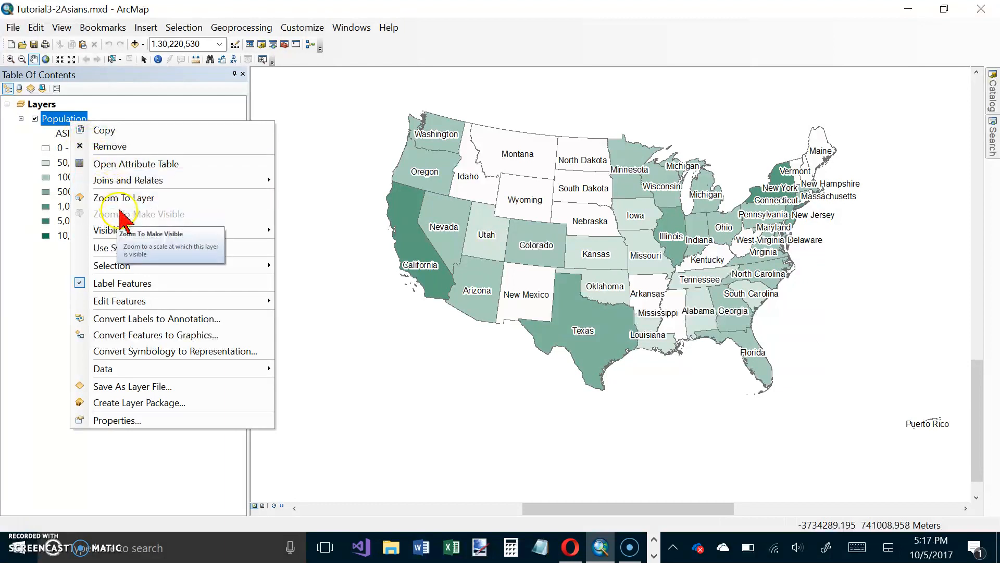
{"action": "left_click", "coordinate": [154, 388]}
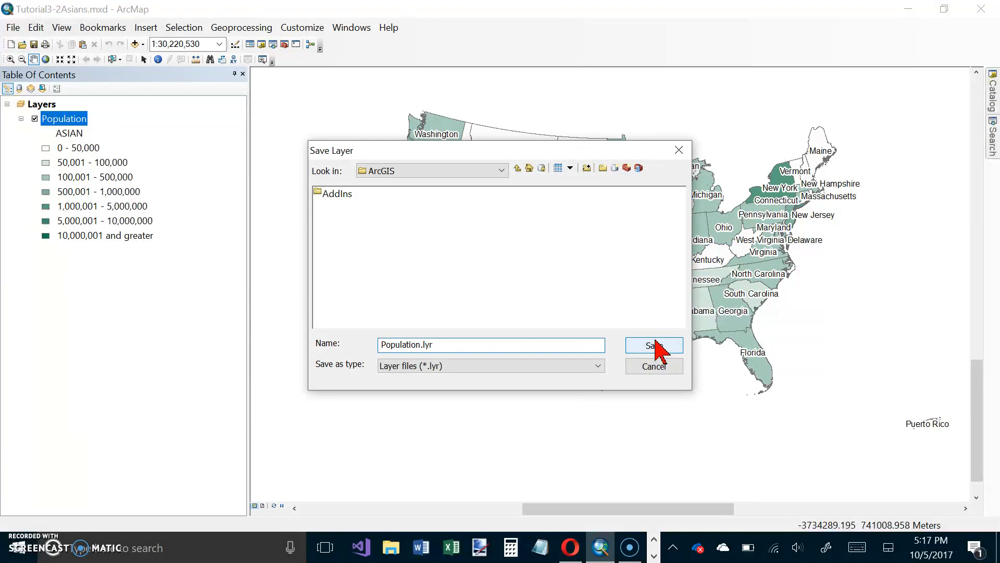
{"action": "left_click", "coordinate": [517, 168]}
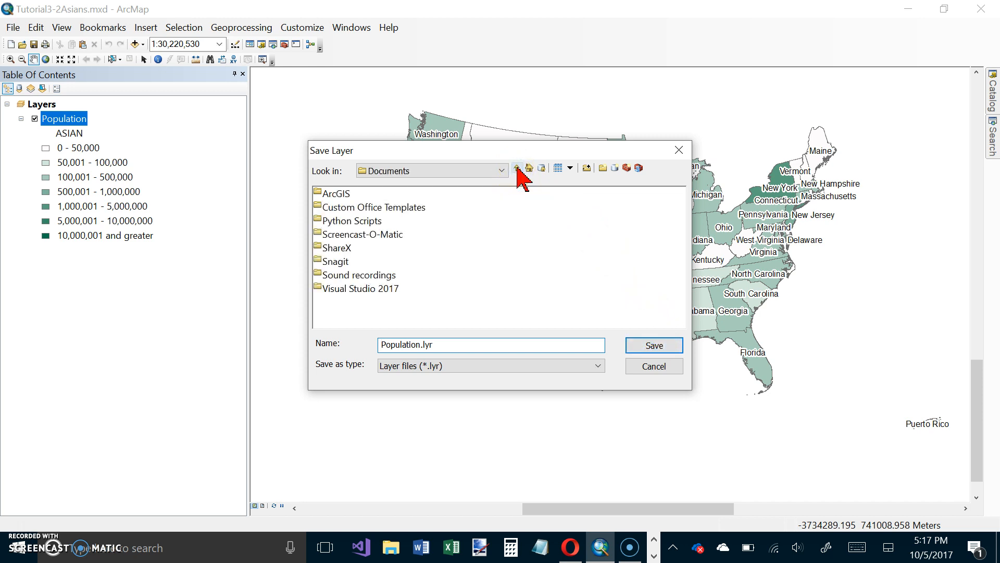
{"action": "left_click", "coordinate": [517, 168]}
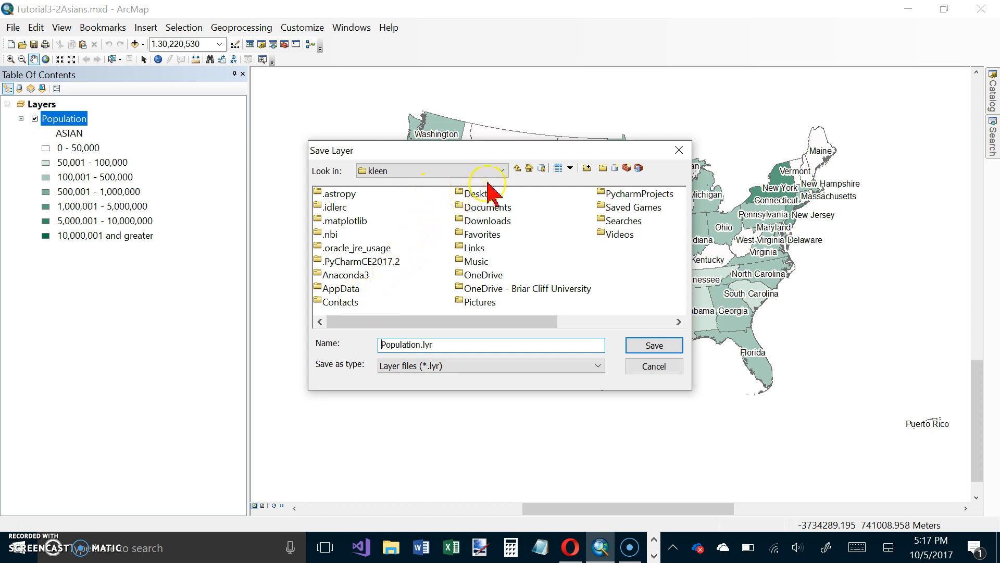
{"action": "left_click", "coordinate": [517, 169]}
{"action": "left_click", "coordinate": [517, 168]}
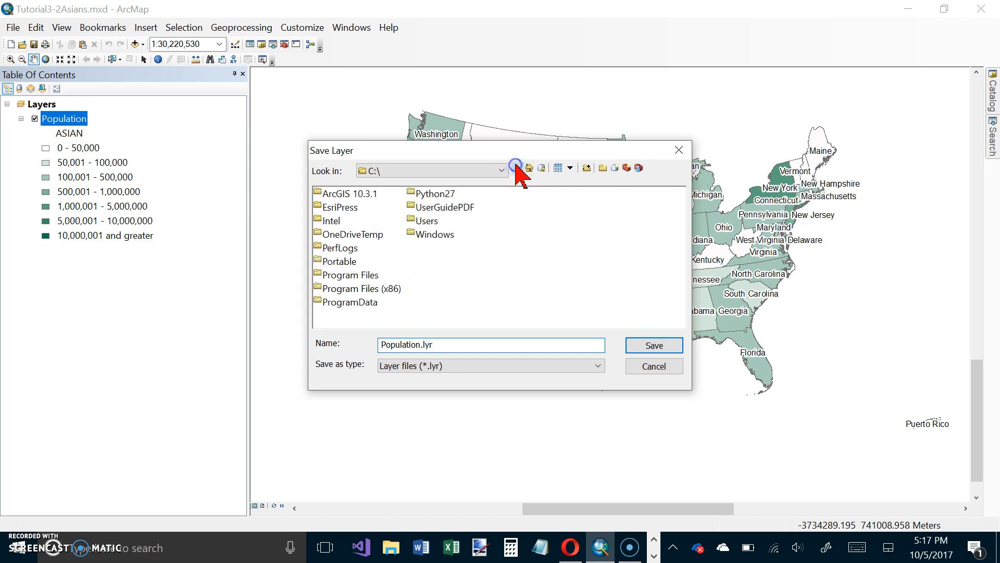
{"action": "left_click", "coordinate": [350, 208]}
{"action": "double_click", "coordinate": [351, 208]}
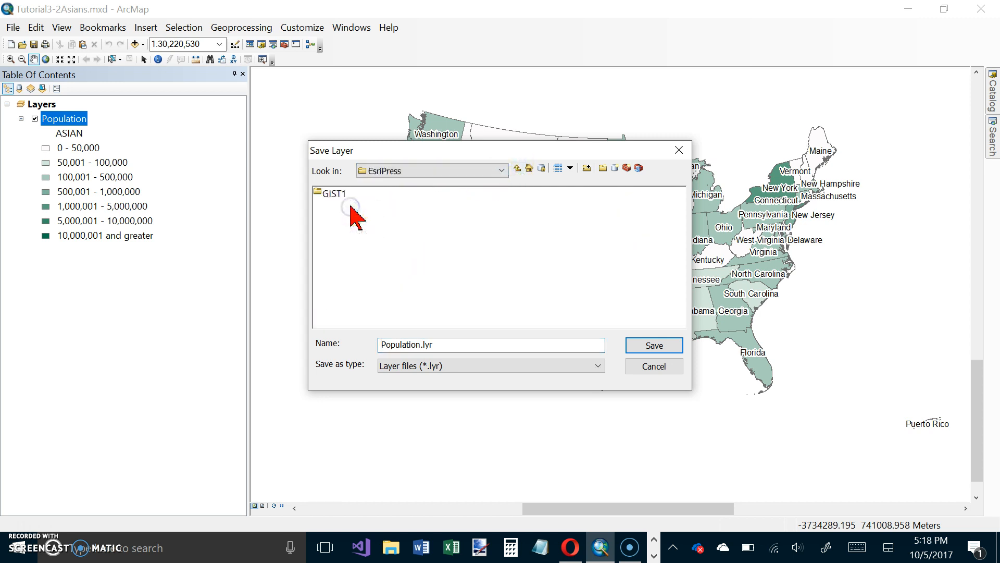
{"action": "double_click", "coordinate": [336, 194]}
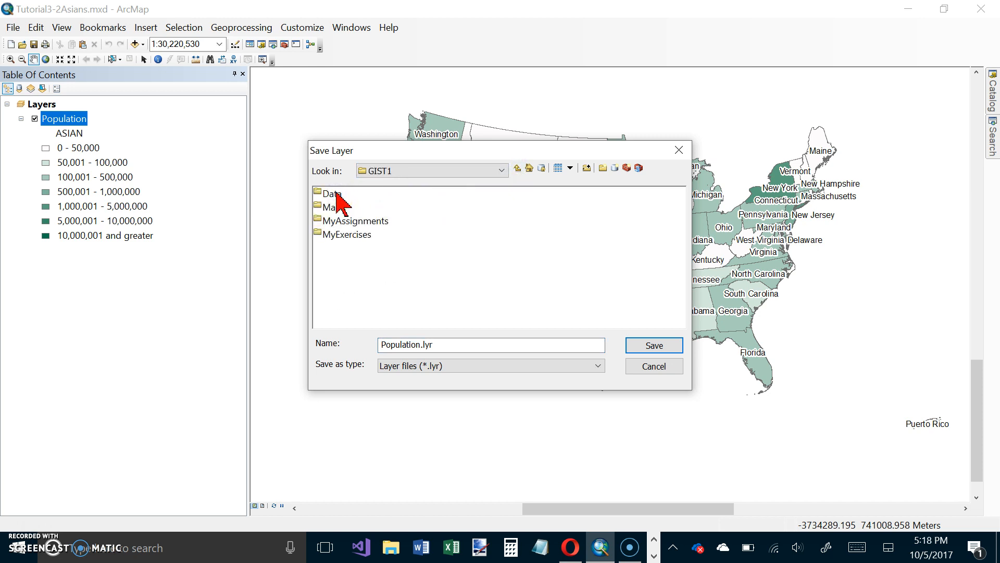
{"action": "double_click", "coordinate": [349, 235]}
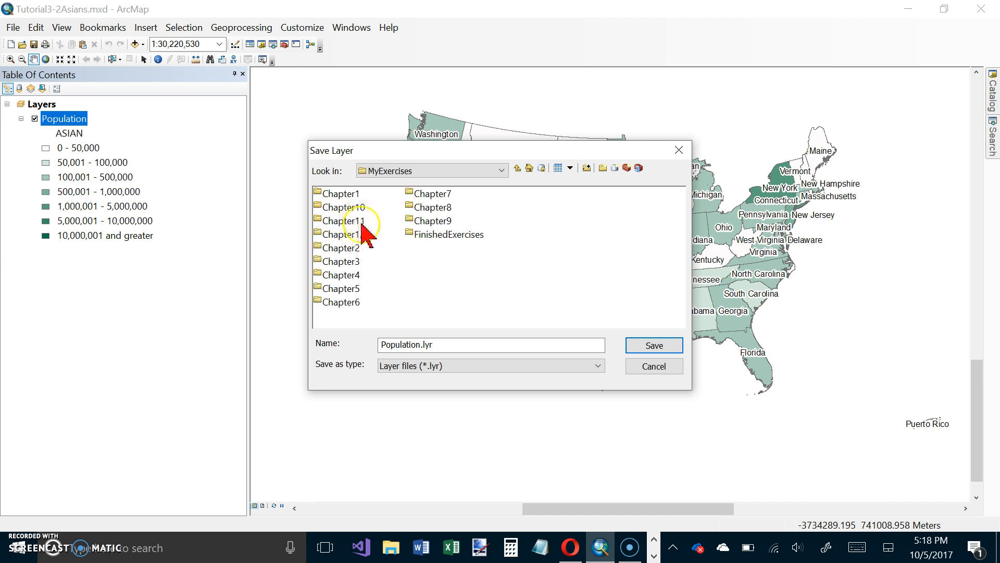
{"action": "double_click", "coordinate": [343, 262]}
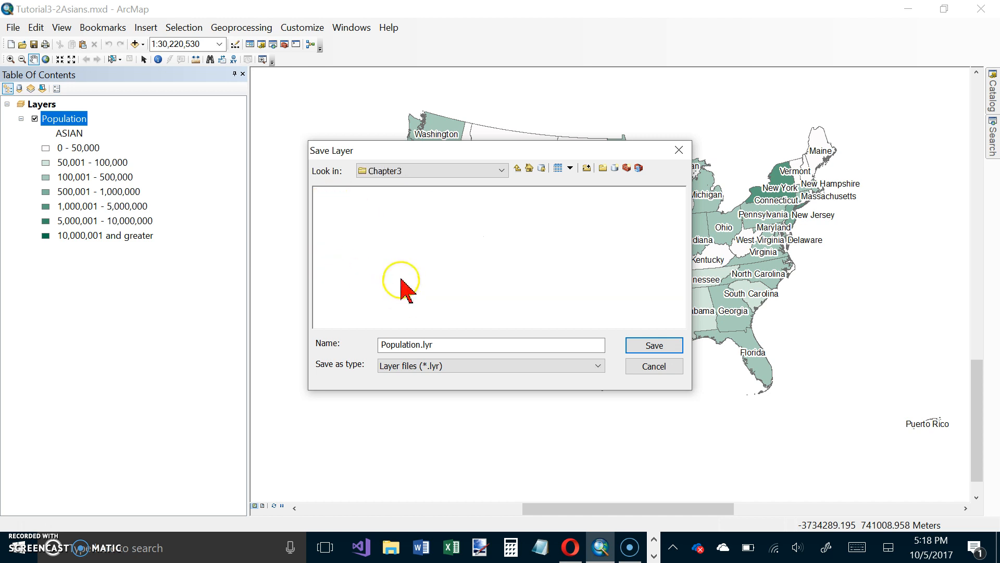
Name the layer file StatesPopulation.lyr and save it in the Chapter3 folder.
{"action": "left_click", "coordinate": [378, 344]}
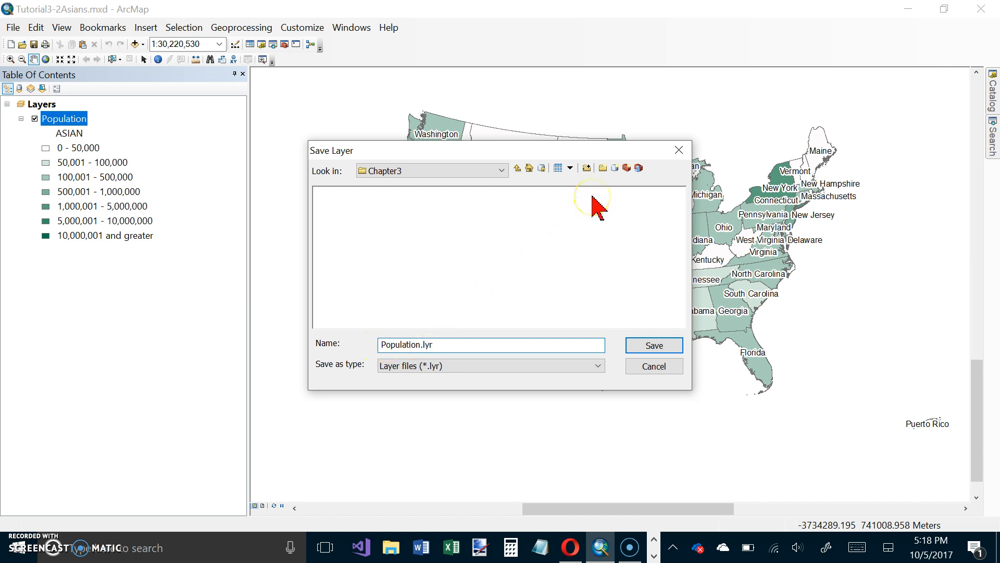
{"action": "type", "text": "States"}
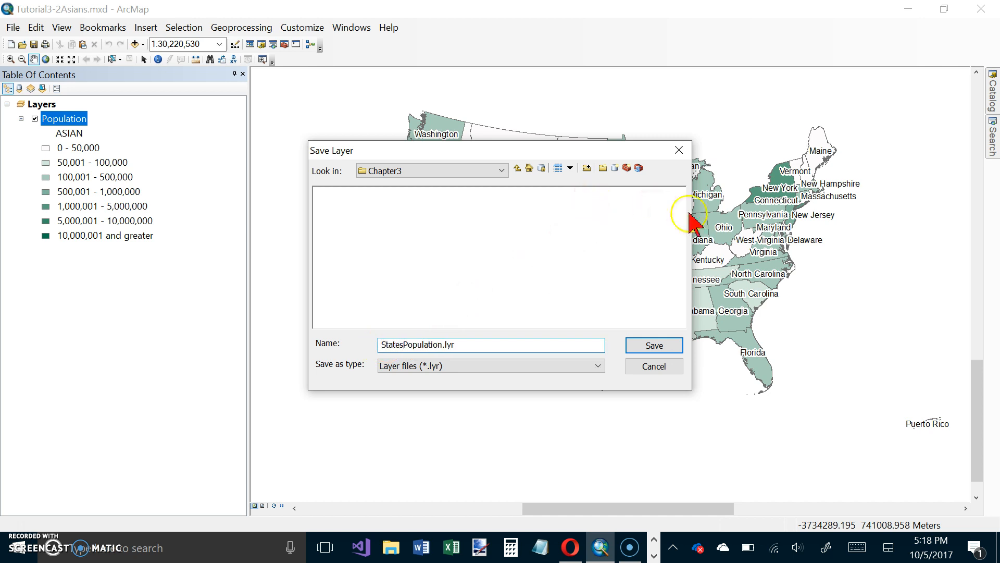
{"action": "left_click", "coordinate": [657, 352]}
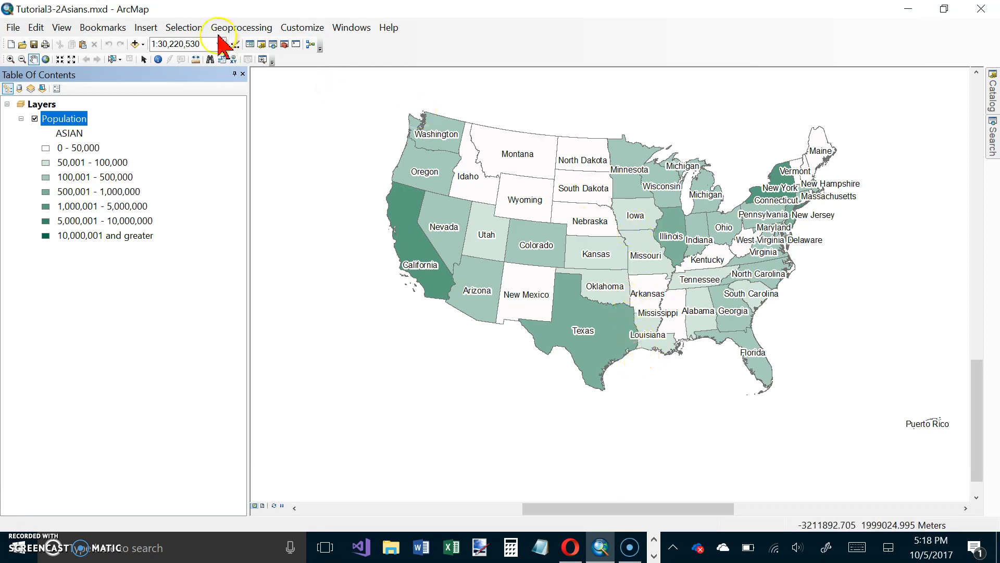
Switch the map to layout view and review the layout view settings in the program options.
{"action": "left_click", "coordinate": [61, 28]}
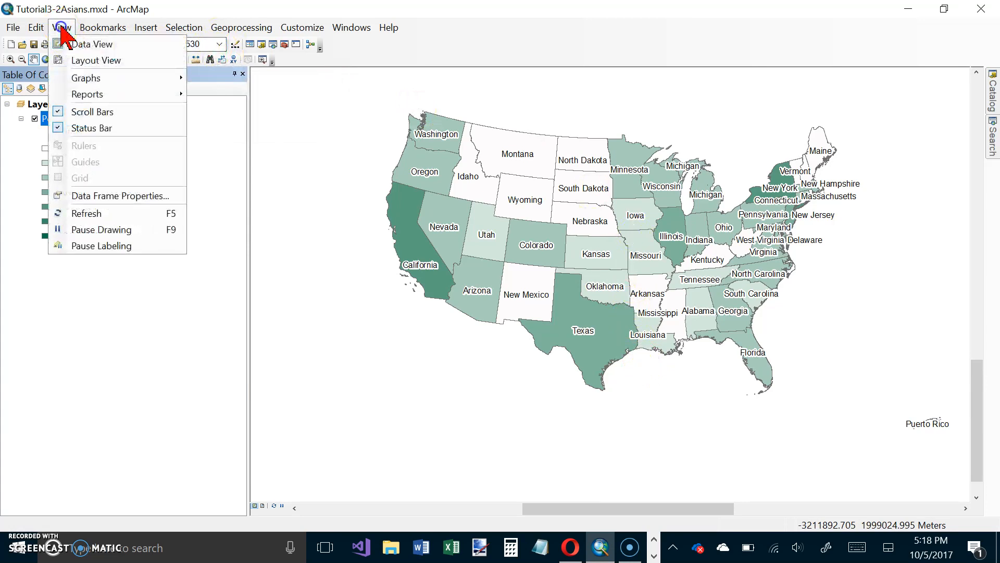
{"action": "left_click", "coordinate": [85, 62]}
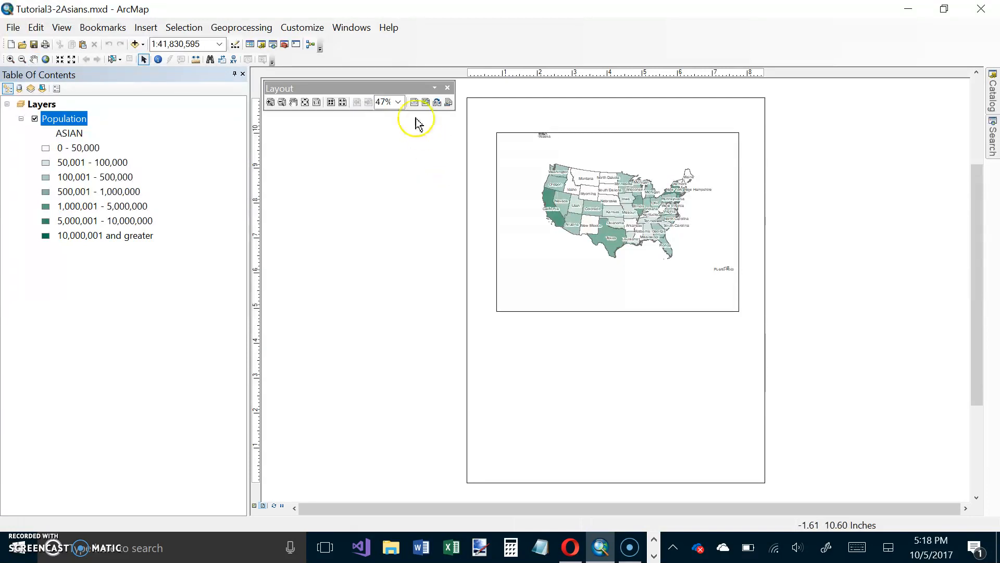
{"action": "left_click", "coordinate": [299, 28]}
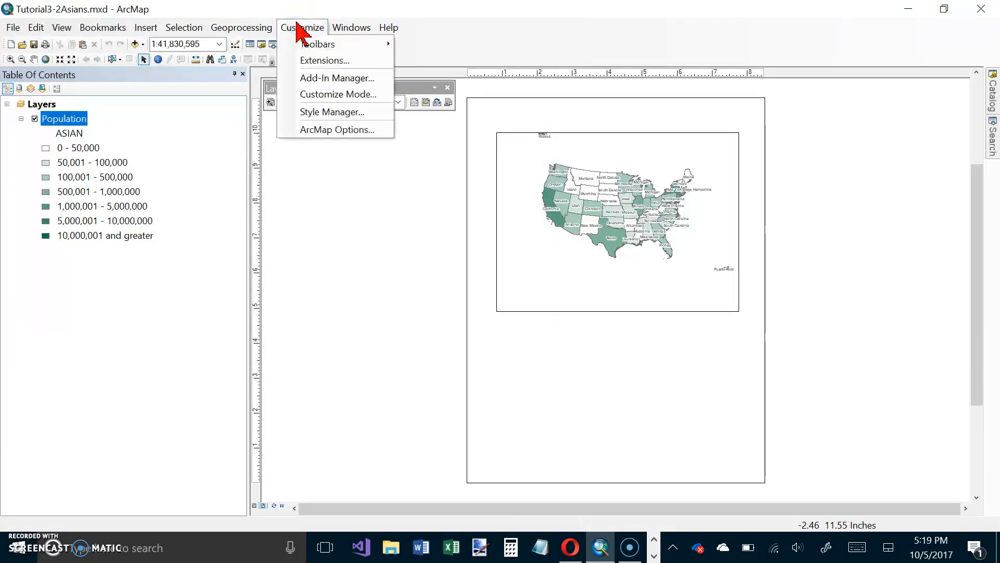
{"action": "left_click", "coordinate": [327, 132]}
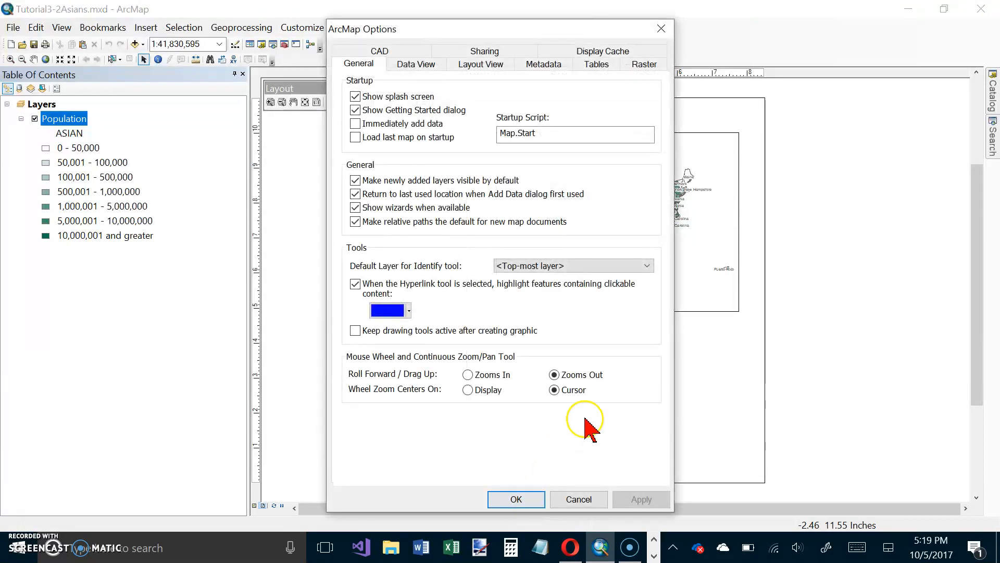
{"action": "left_click", "coordinate": [495, 63]}
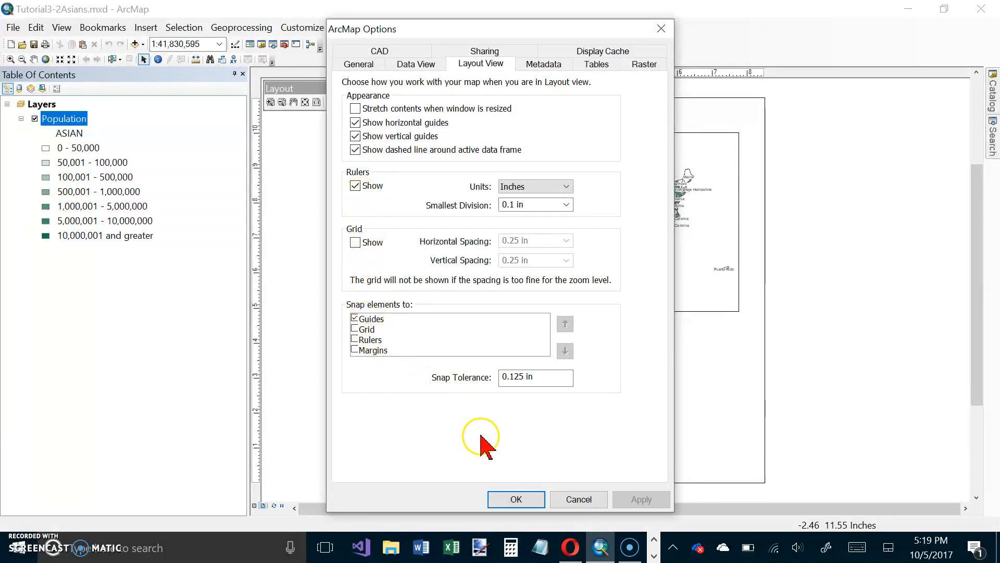
{"action": "left_click", "coordinate": [516, 499]}
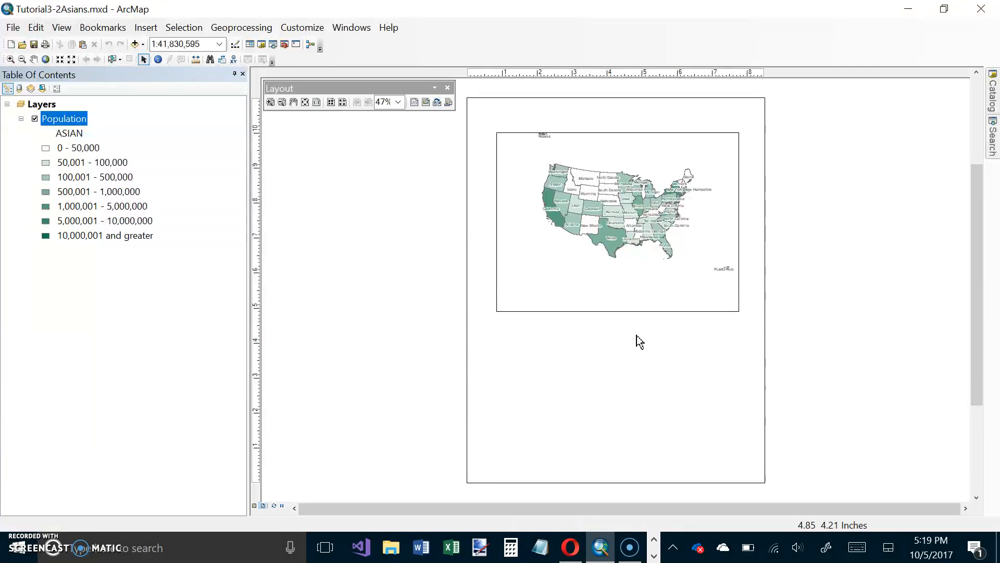
{"action": "left_click", "coordinate": [640, 359]}
{"action": "left_click", "coordinate": [631, 399]}
{"action": "left_click", "coordinate": [636, 414]}
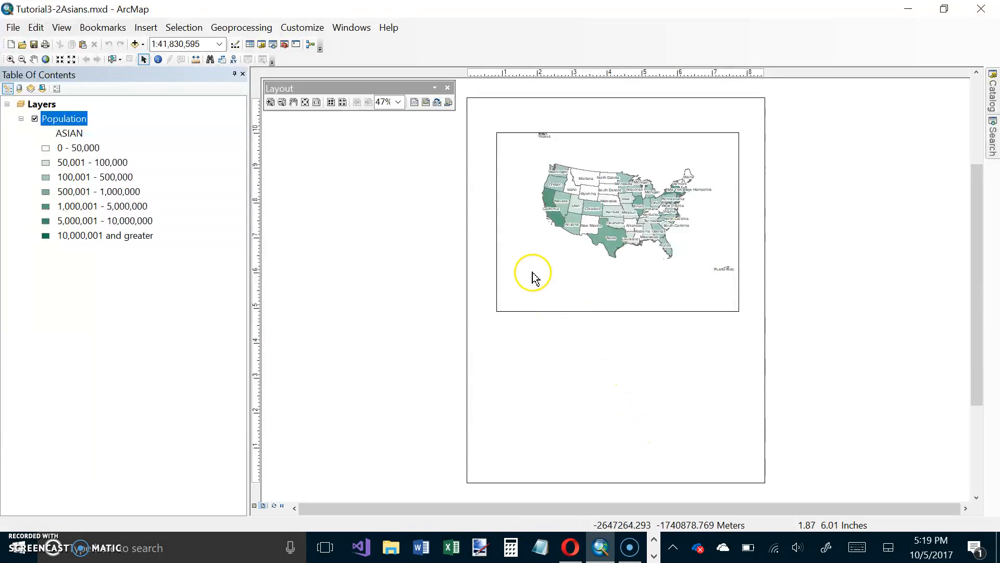
Open the page and print setup for the layout and select Letter as the printer paper size.
{"action": "right_click", "coordinate": [533, 360]}
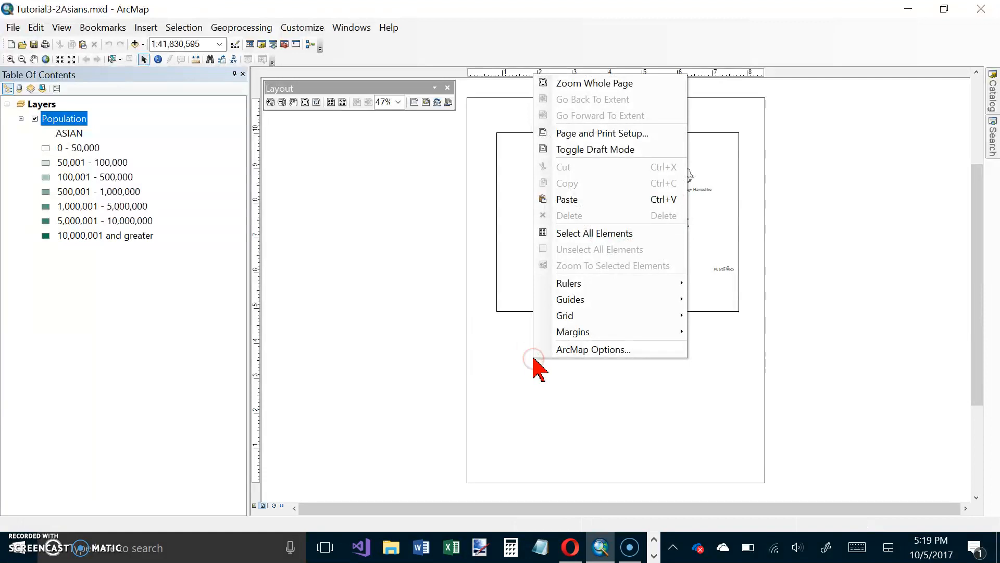
{"action": "left_click", "coordinate": [584, 341]}
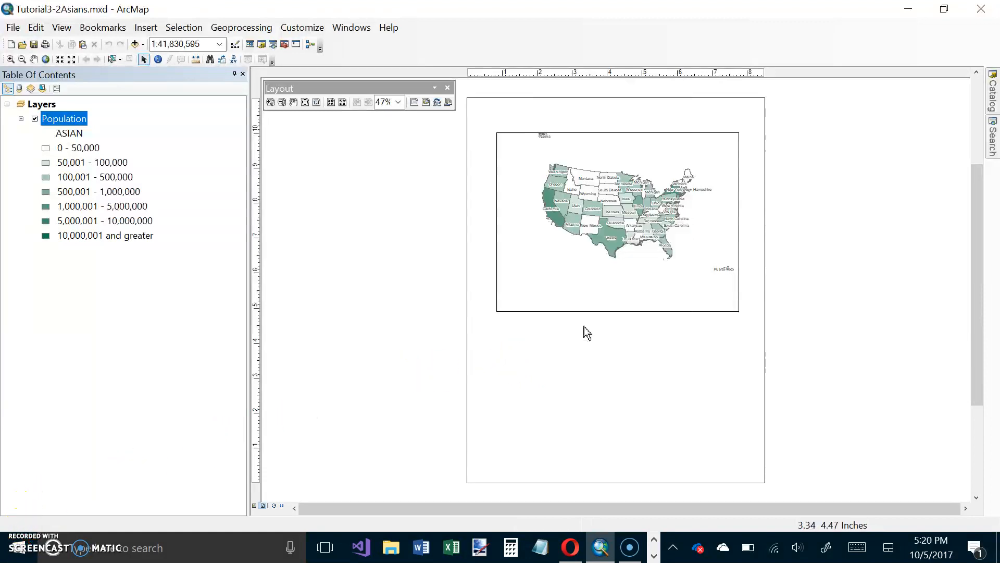
{"action": "right_click", "coordinate": [584, 336]}
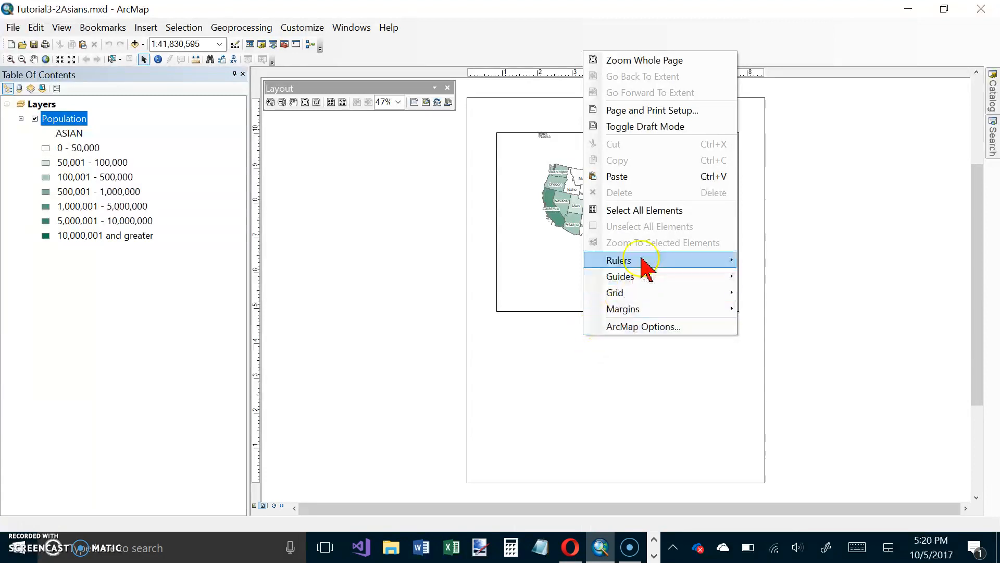
{"action": "left_click", "coordinate": [698, 110]}
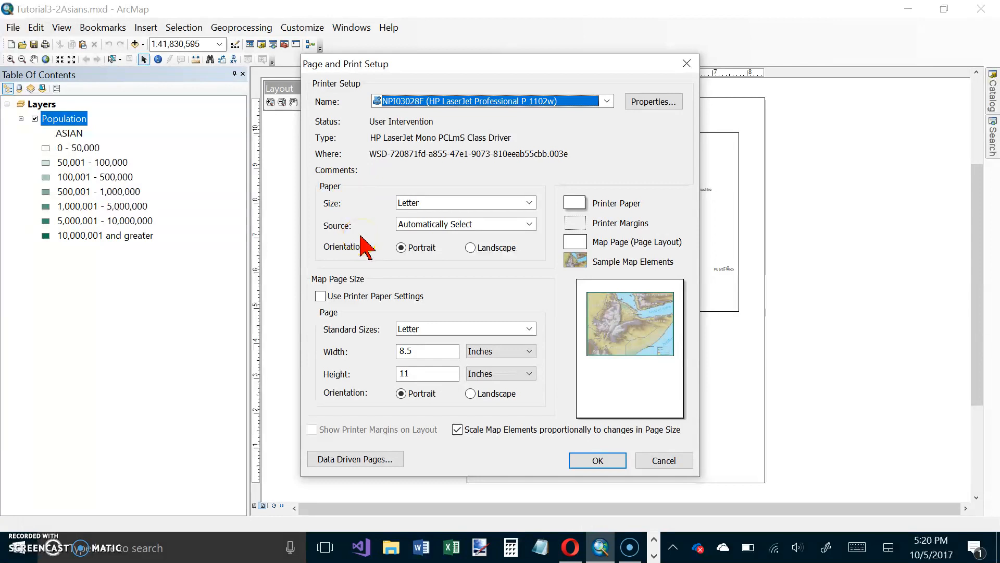
{"action": "left_click", "coordinate": [532, 203]}
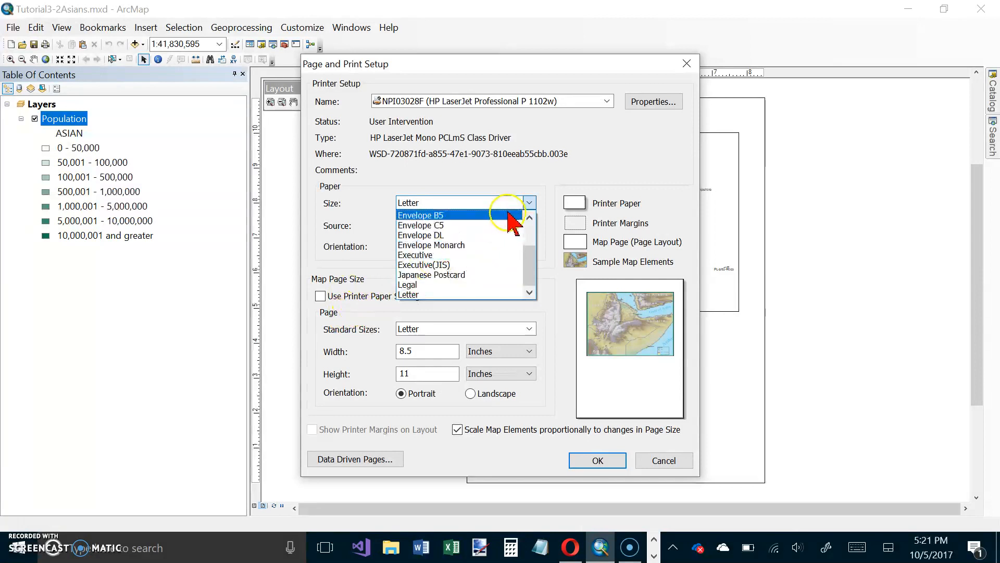
{"action": "left_click_drag", "start_coordinate": [531, 260], "coordinate": [525, 280]}
{"action": "left_click", "coordinate": [515, 294]}
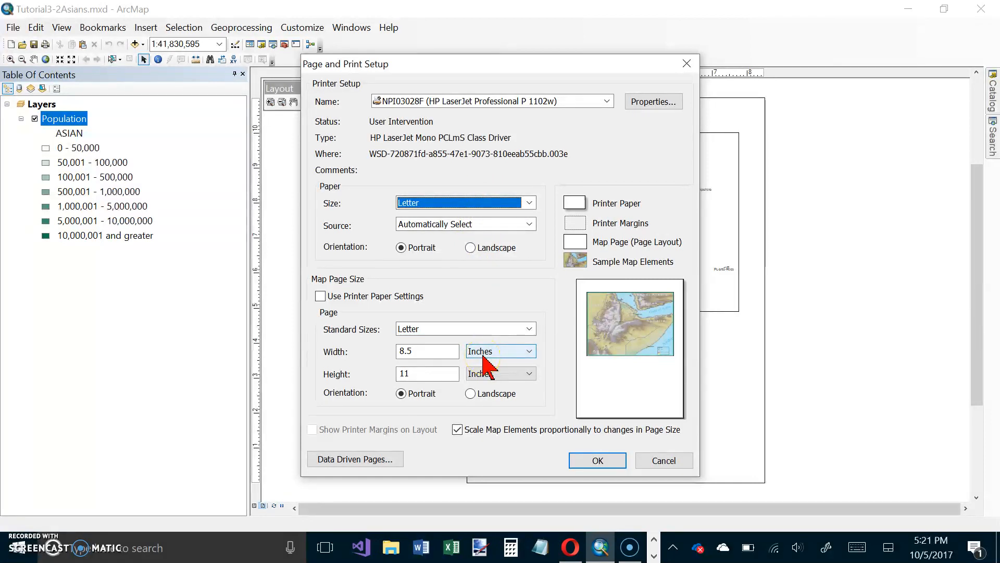
Set both the printer paper and the map page to landscape orientation and apply the page setup.
{"action": "left_click", "coordinate": [469, 248]}
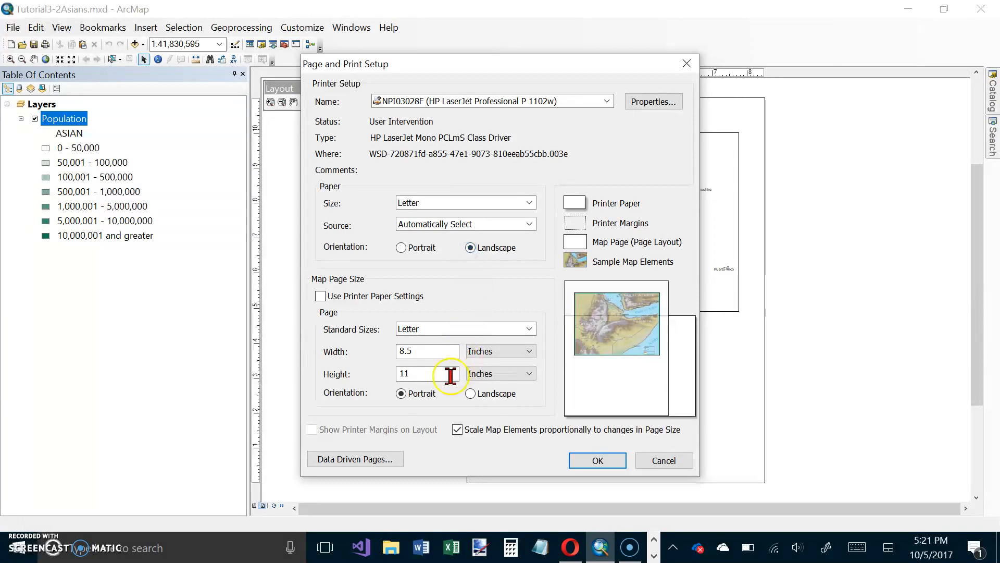
{"action": "left_click", "coordinate": [470, 394]}
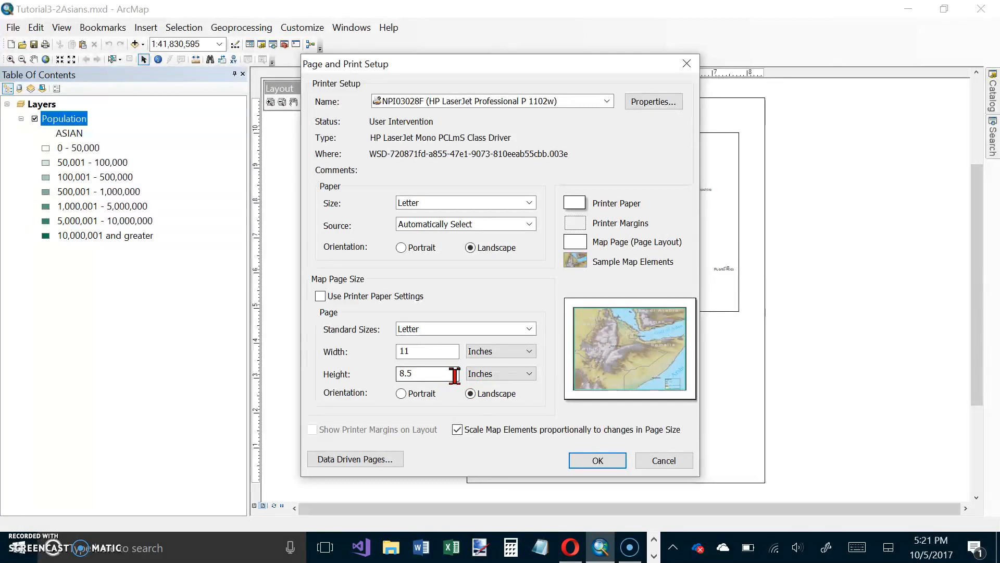
{"action": "left_click", "coordinate": [479, 261]}
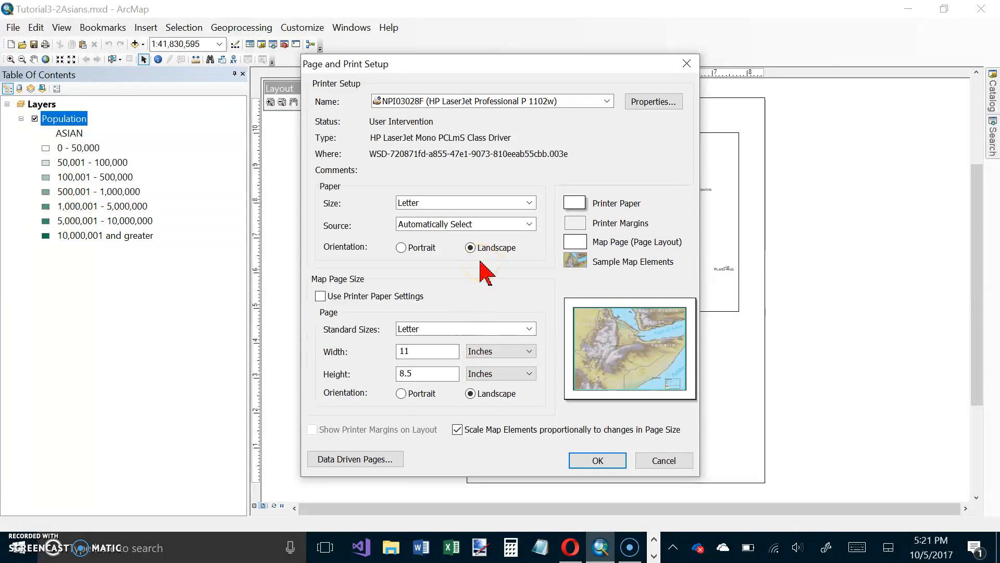
{"action": "left_click", "coordinate": [582, 461]}
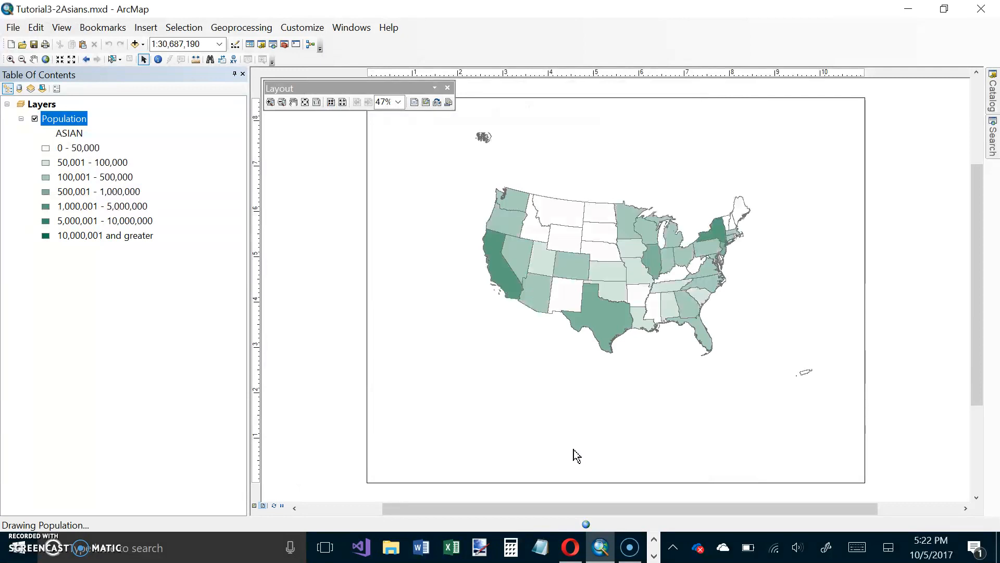
Add a vertical guide at about 8.5 inches and a horizontal guide at about 7 inches to the layout page.
{"action": "right_click", "coordinate": [532, 378]}
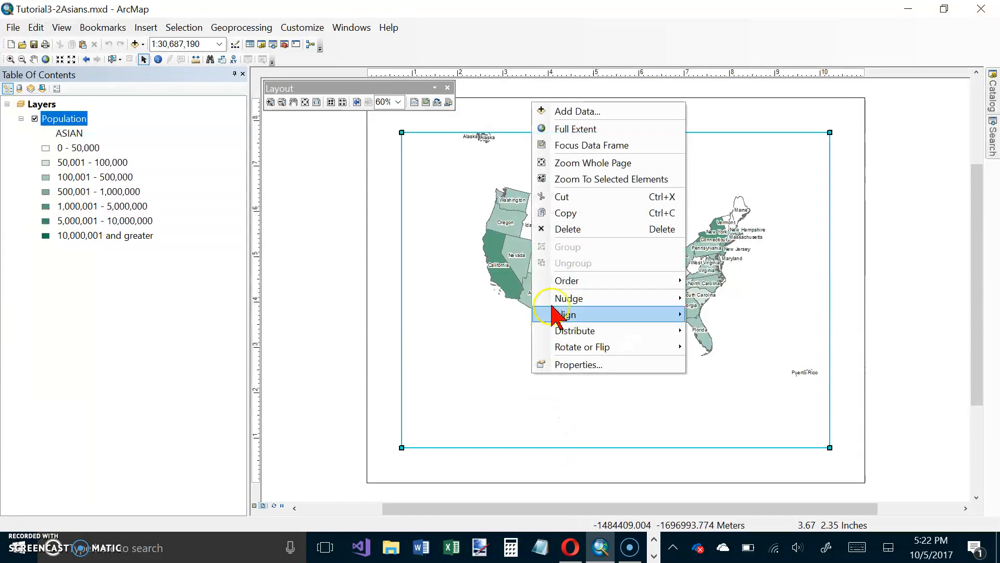
{"action": "left_click", "coordinate": [579, 163]}
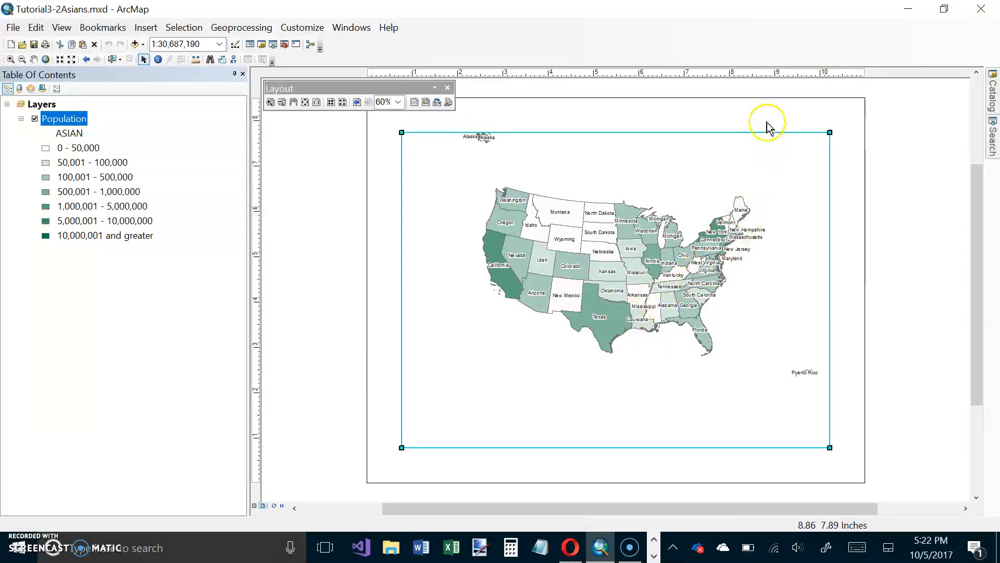
{"action": "left_click", "coordinate": [752, 76]}
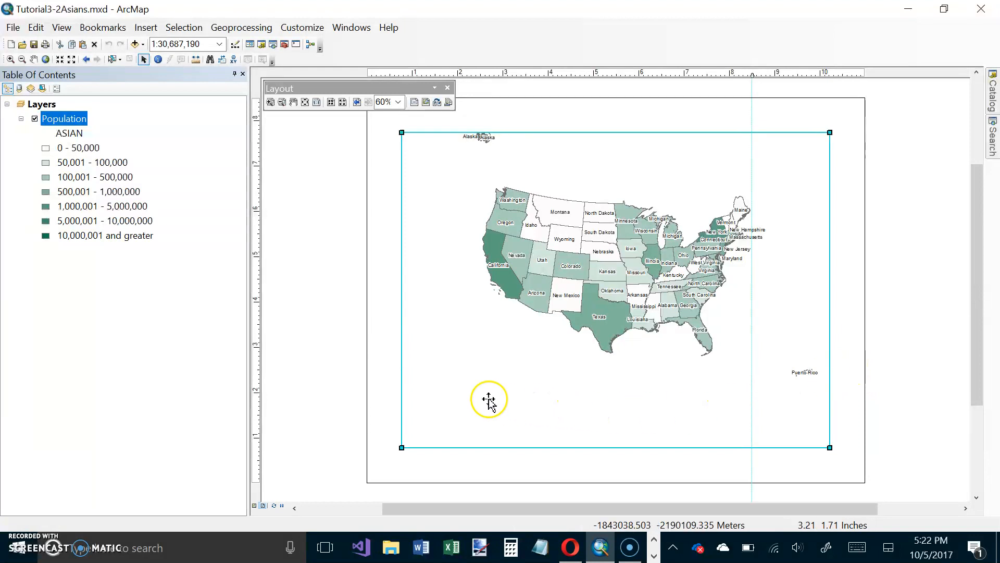
{"action": "left_click", "coordinate": [256, 165]}
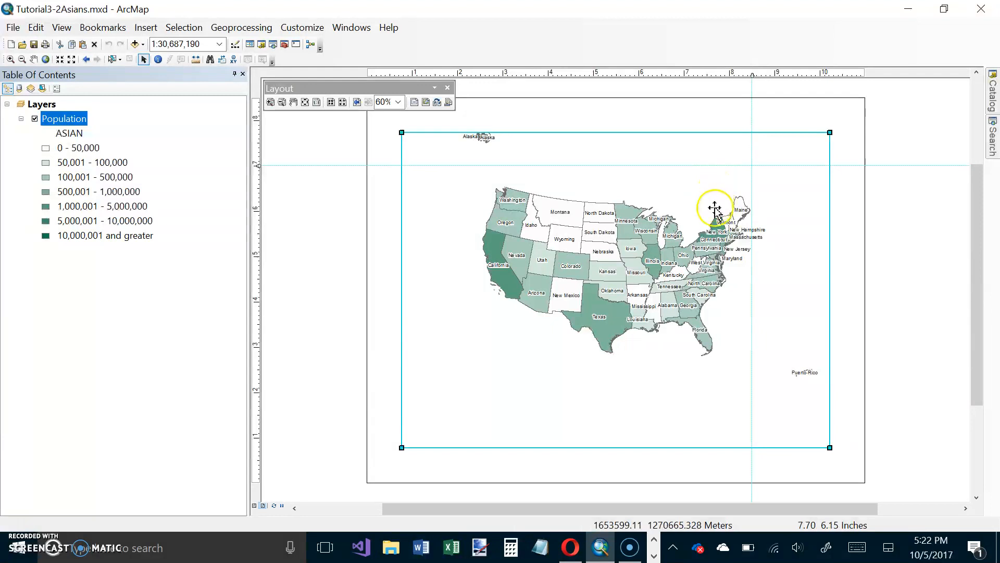
Set the data frame's width to 7.5 in with its aspect ratio preserved.
{"action": "right_click", "coordinate": [648, 242]}
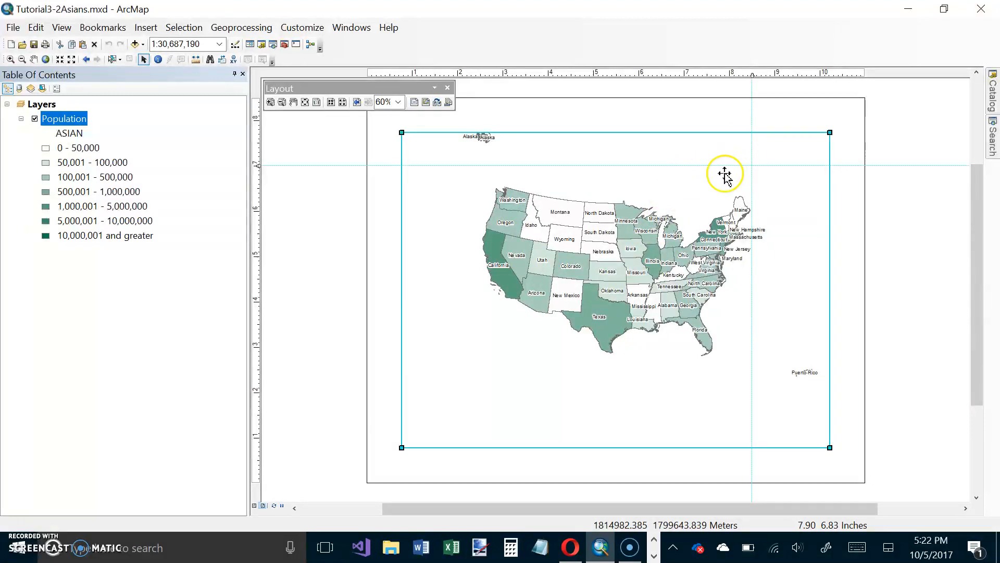
{"action": "right_click", "coordinate": [711, 206]}
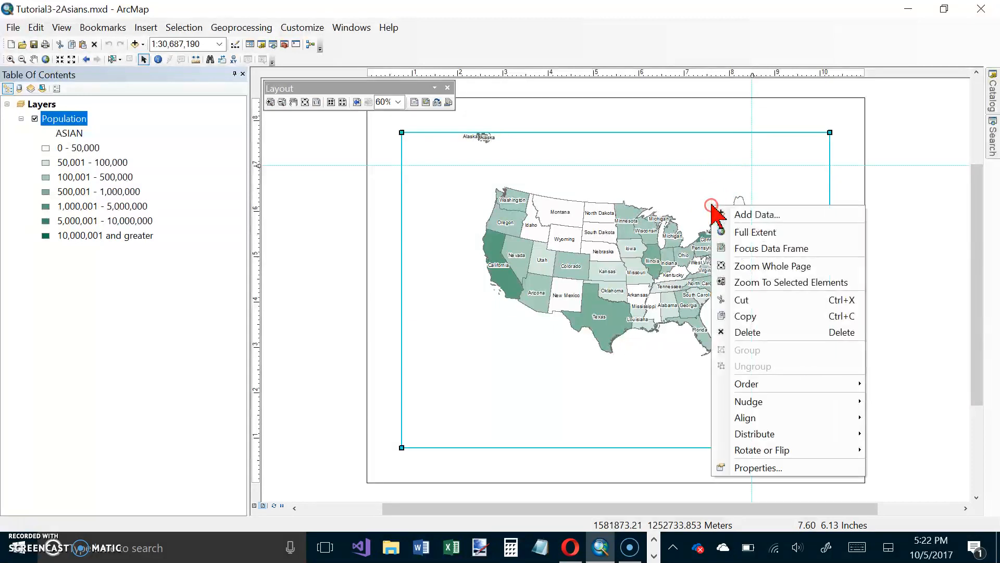
{"action": "left_click", "coordinate": [768, 468]}
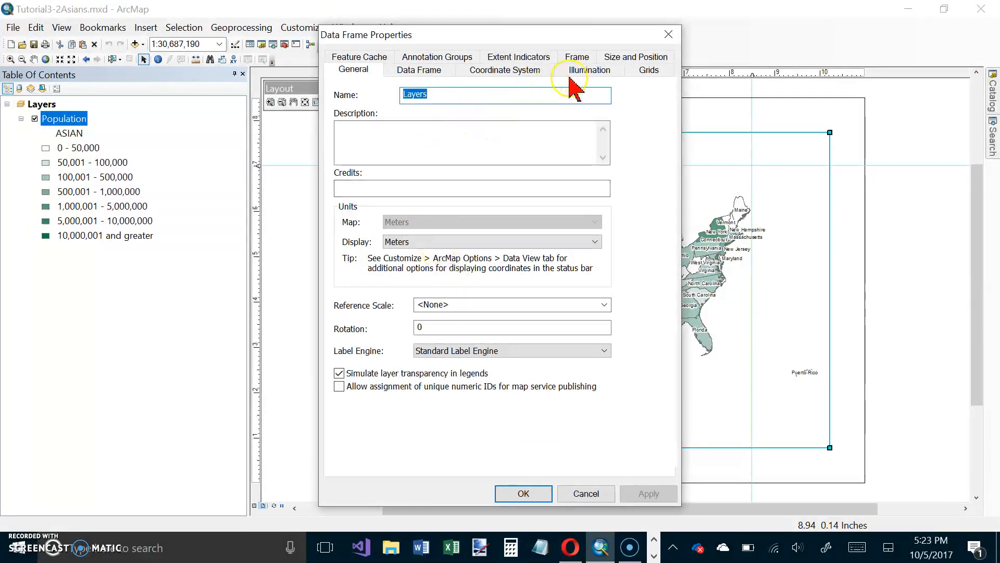
{"action": "left_click", "coordinate": [628, 60]}
{"action": "left_click", "coordinate": [626, 137]}
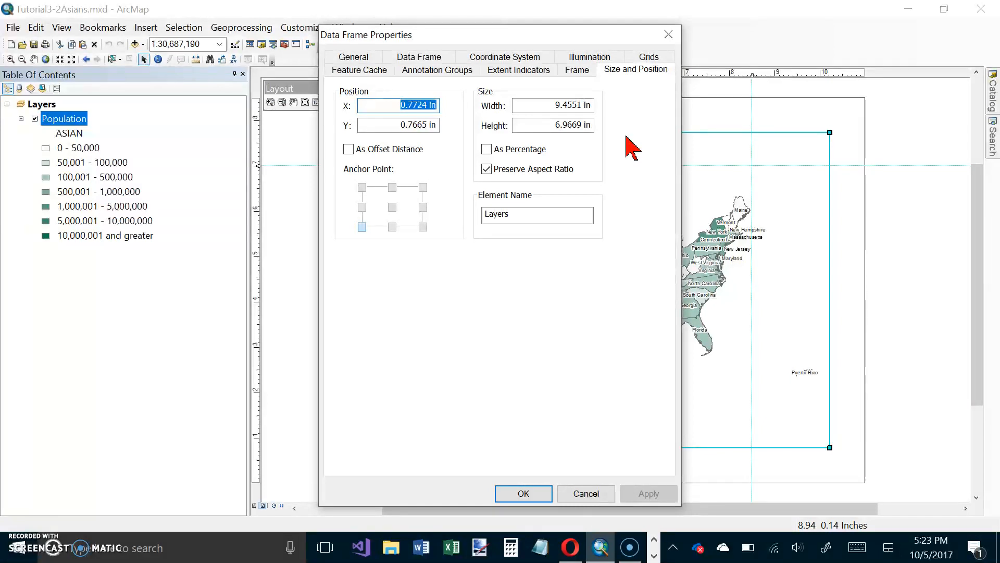
{"action": "left_click", "coordinate": [504, 177]}
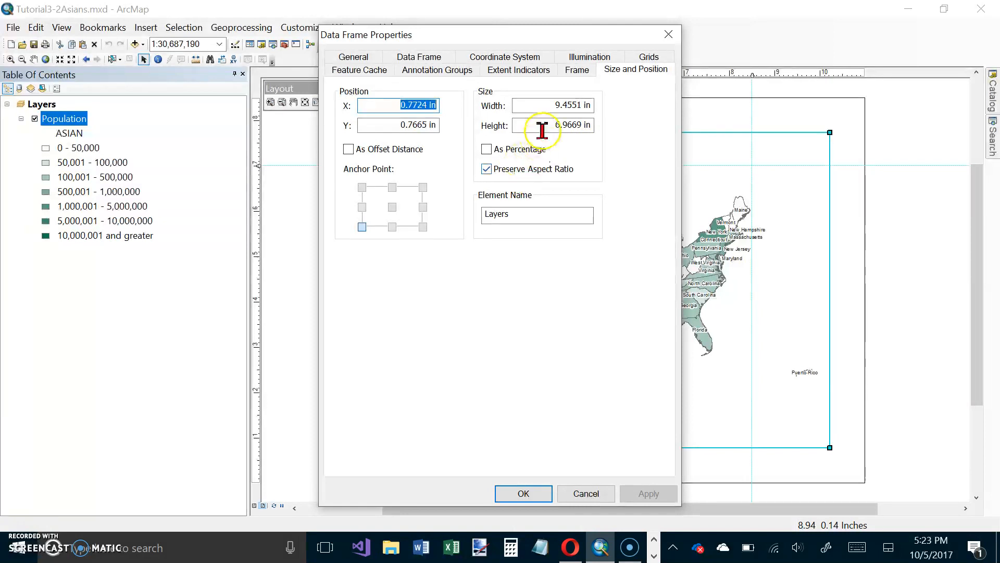
{"action": "left_click", "coordinate": [581, 105]}
{"action": "left_click_drag", "start_coordinate": [581, 105], "coordinate": [564, 105]}
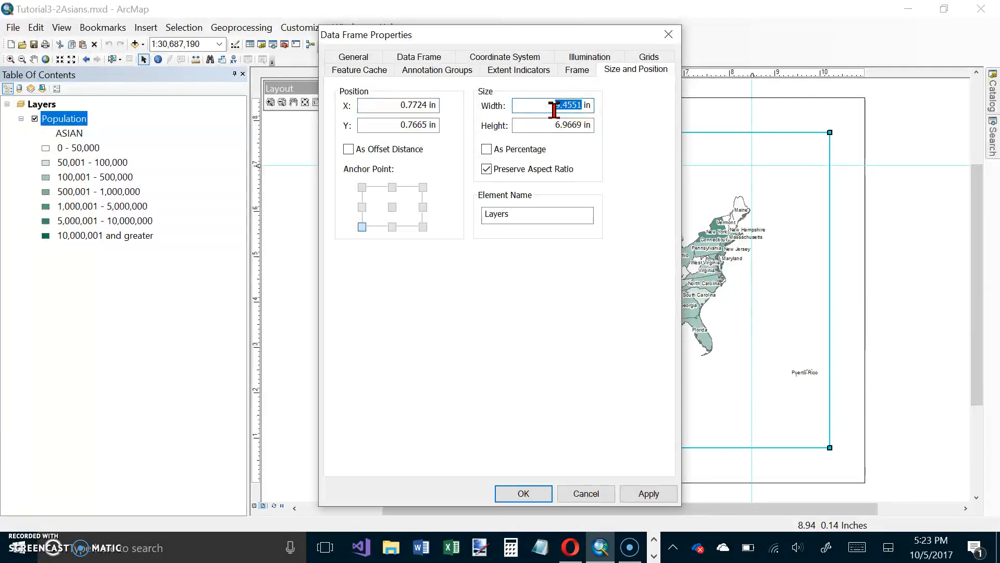
{"action": "type", "text": "7."}
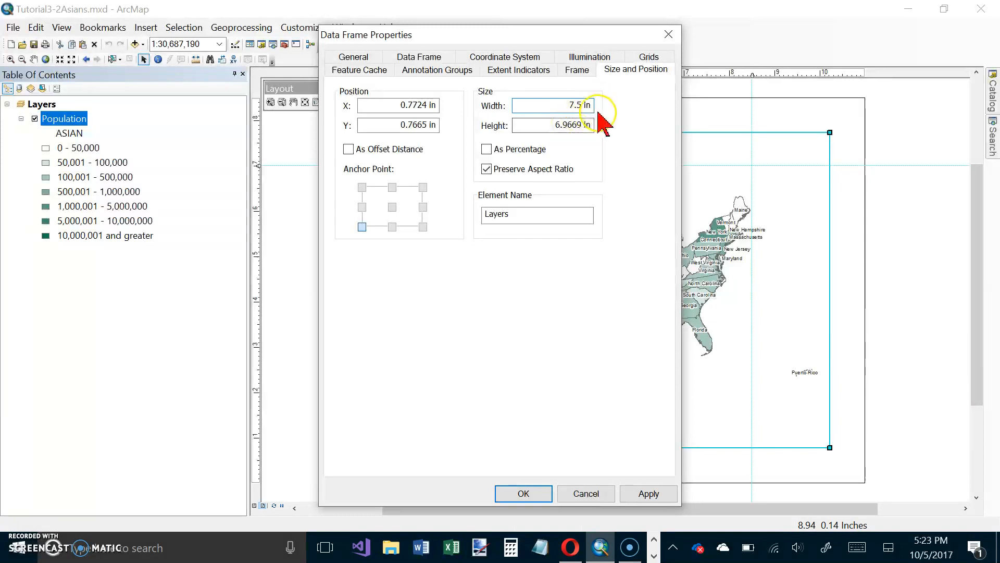
{"action": "key", "text": "Tab"}
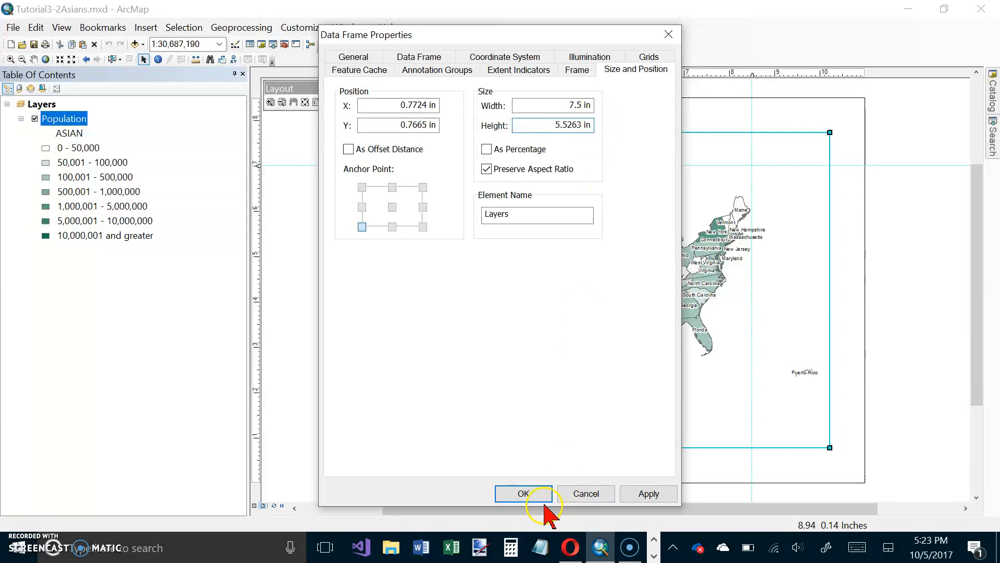
{"action": "left_click", "coordinate": [524, 493]}
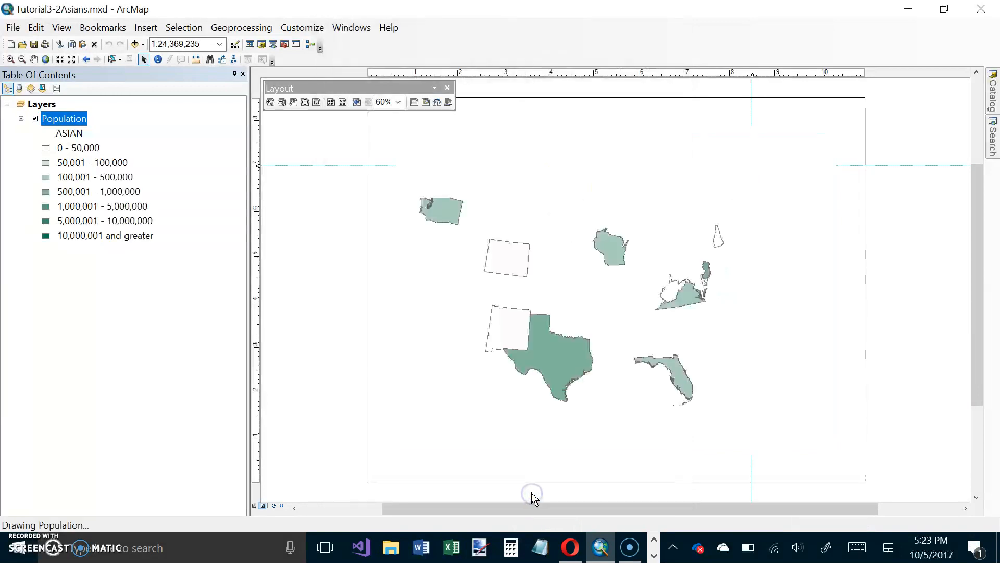
Move the data frame so its upper-right corner snaps to the intersection of the two guides.
{"action": "left_click", "coordinate": [699, 187]}
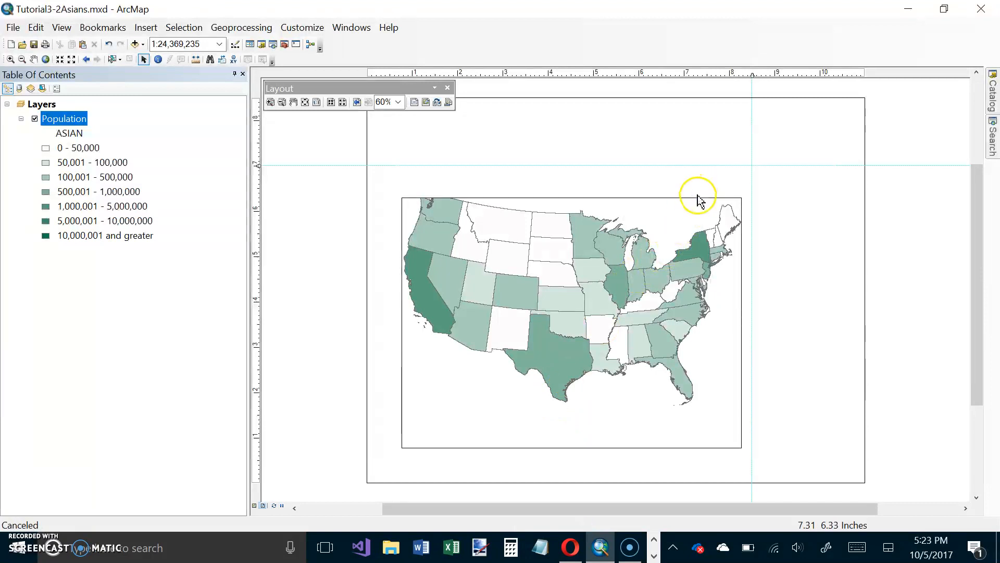
{"action": "left_click", "coordinate": [698, 210]}
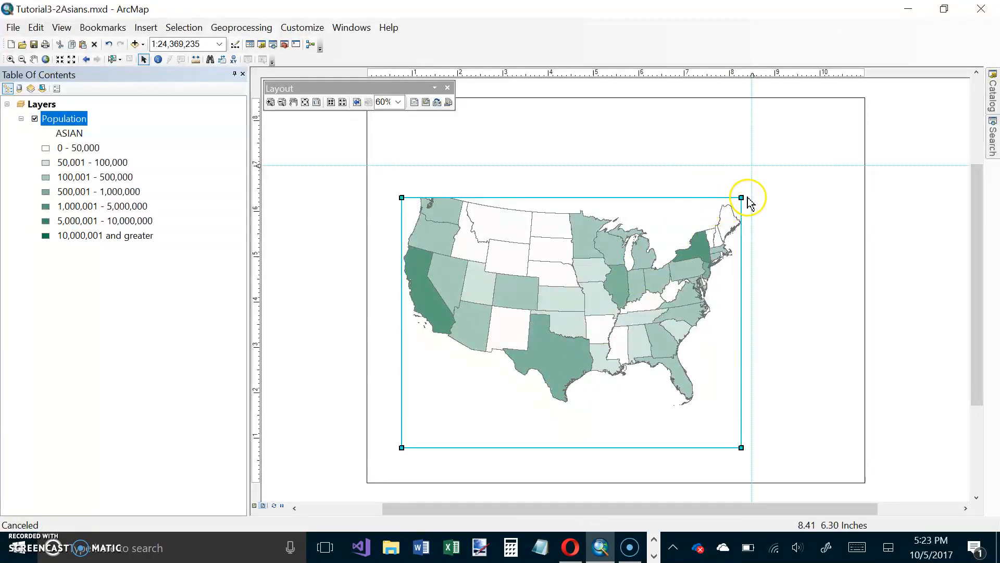
{"action": "left_click_drag", "start_coordinate": [697, 200], "coordinate": [705, 174]}
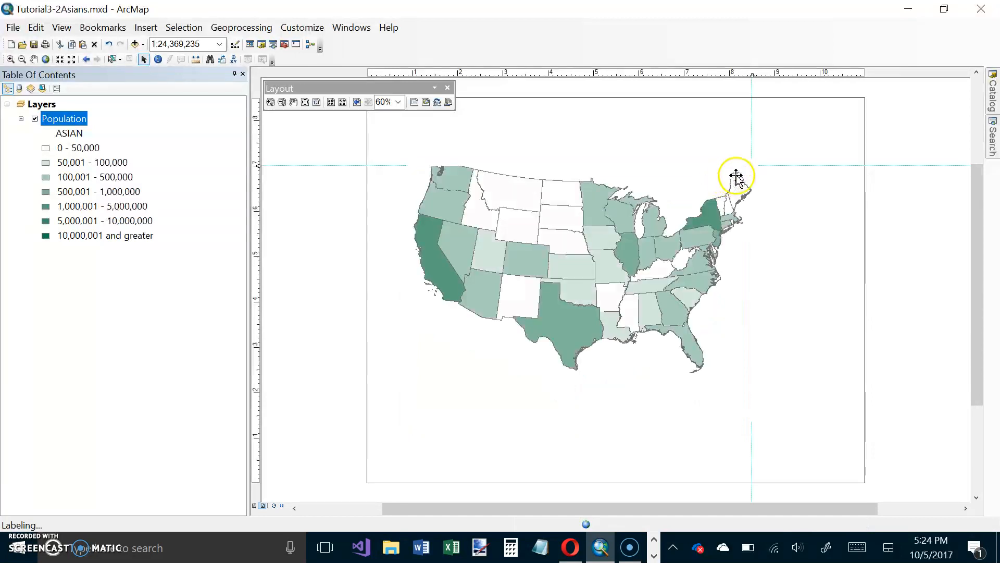
{"action": "left_click", "coordinate": [755, 178]}
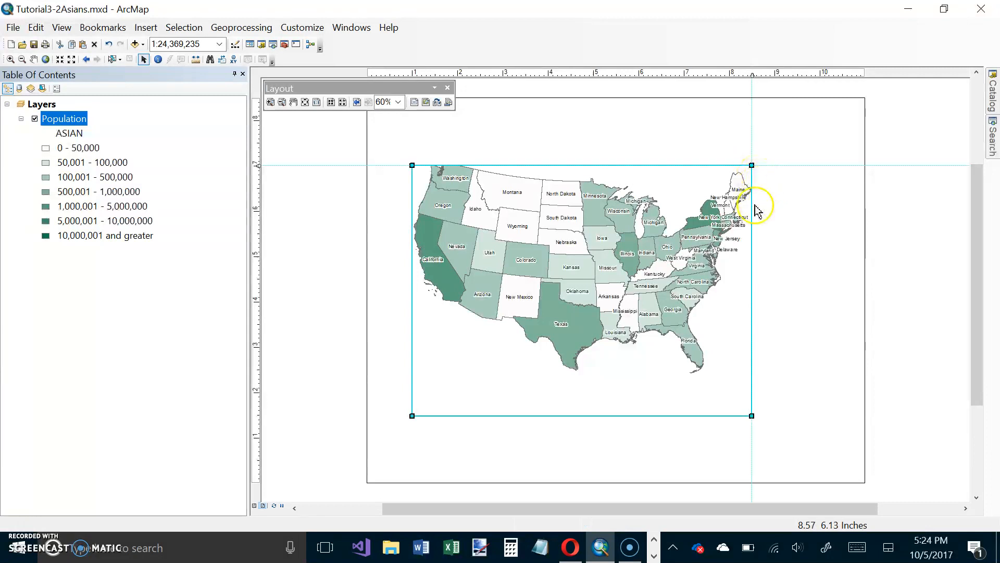
{"action": "left_click", "coordinate": [752, 190]}
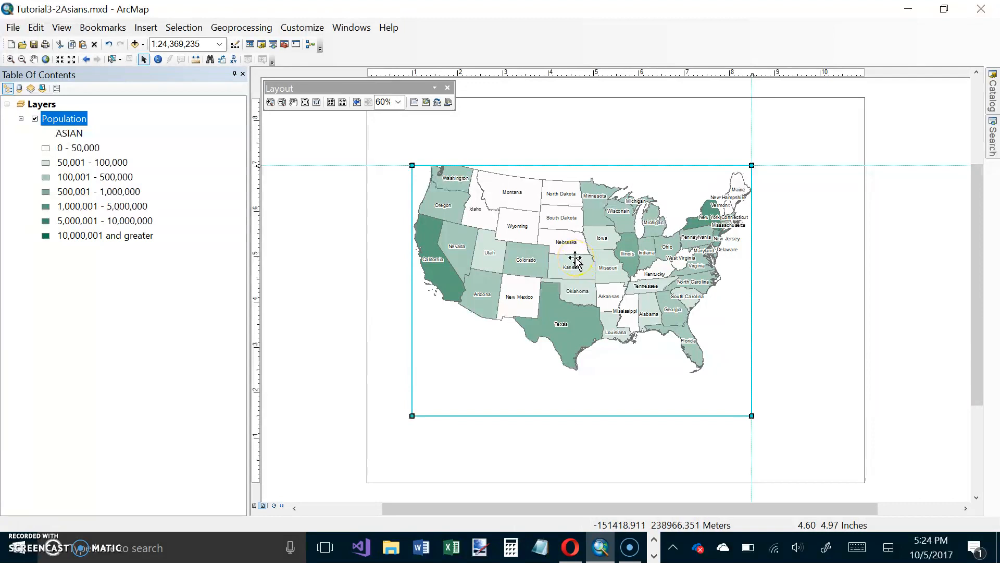
Move the data frame slightly below the horizontal guide and snap its upper edge back onto the guide.
{"action": "left_click_drag", "start_coordinate": [575, 257], "coordinate": [576, 273]}
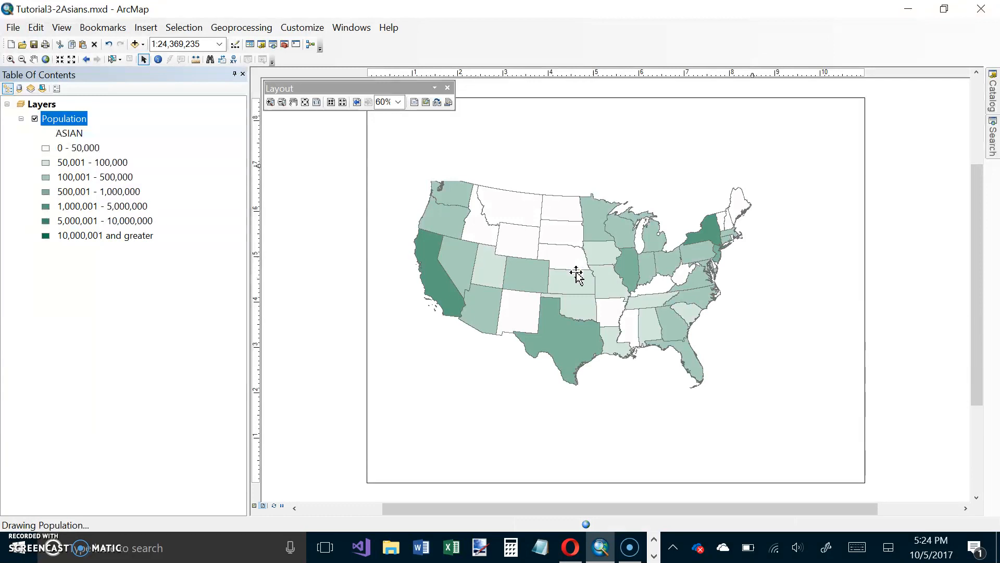
{"action": "left_click", "coordinate": [666, 198]}
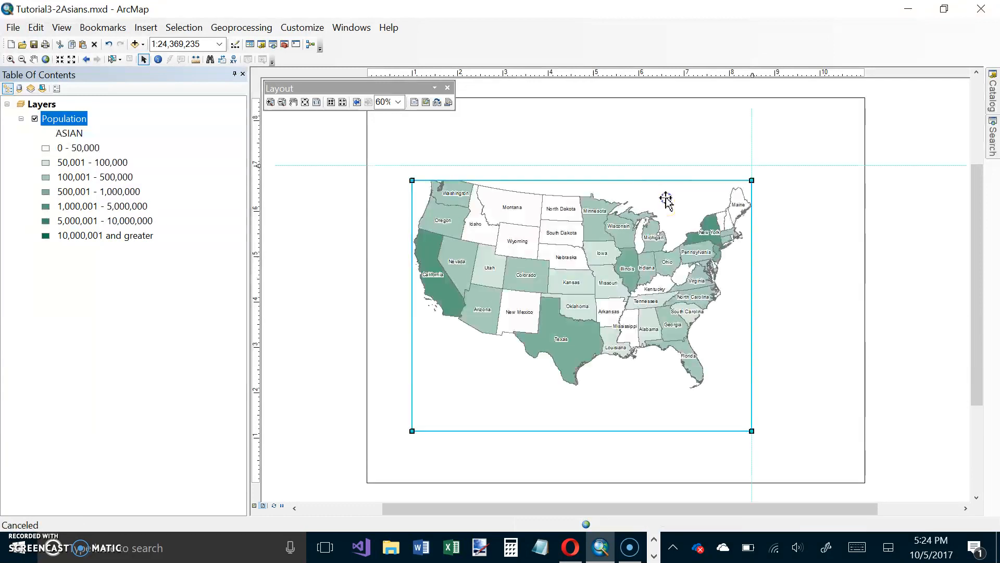
{"action": "left_click_drag", "start_coordinate": [670, 182], "coordinate": [670, 171]}
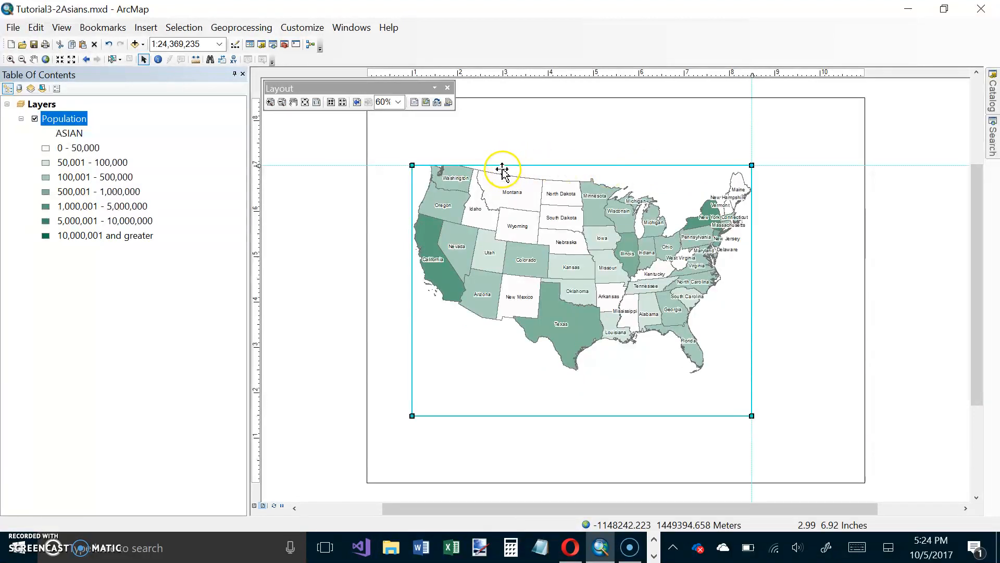
Rescale and centre the map inside the data frame so the contiguous United States fills it at about 1:24,700,000.
{"action": "left_click", "coordinate": [10, 59]}
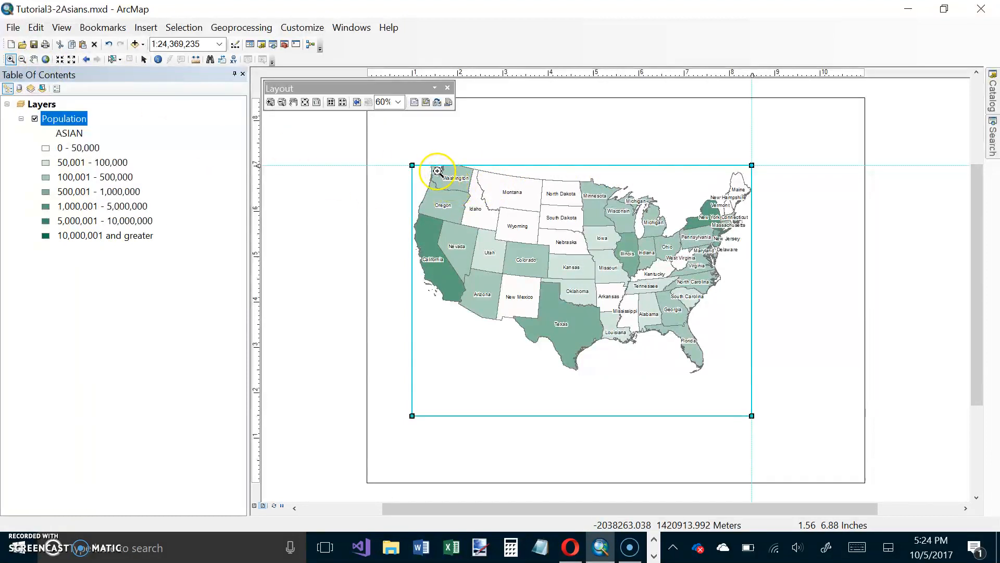
{"action": "mouse_move", "coordinate": [428, 167]}
{"action": "left_mouse_down"}
{"action": "mouse_move", "coordinate": [698, 211]}
{"action": "mouse_move", "coordinate": [753, 242]}
{"action": "mouse_move", "coordinate": [740, 344]}
{"action": "mouse_move", "coordinate": [758, 397]}
{"action": "mouse_move", "coordinate": [753, 378]}
{"action": "left_mouse_up"}
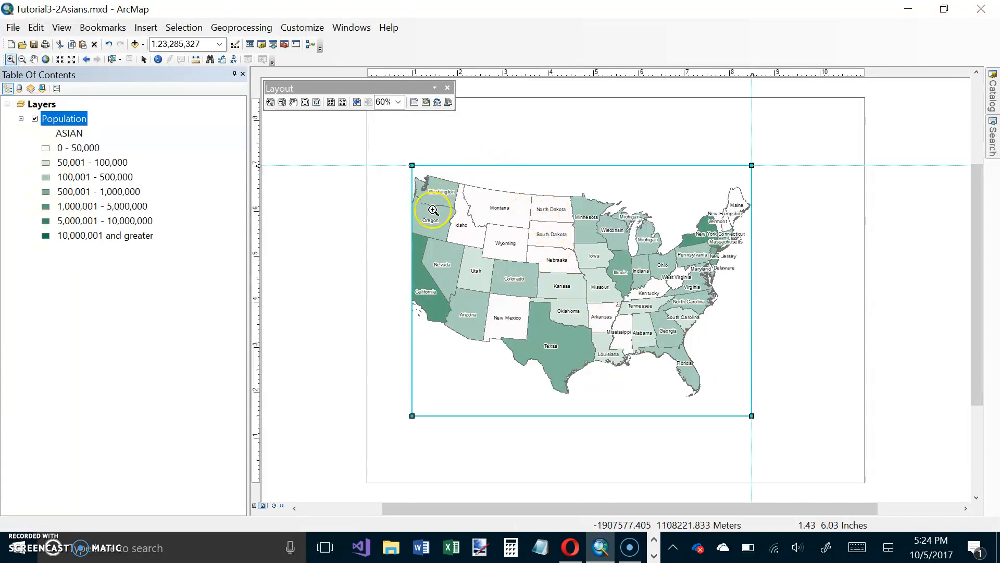
{"action": "left_click", "coordinate": [71, 60]}
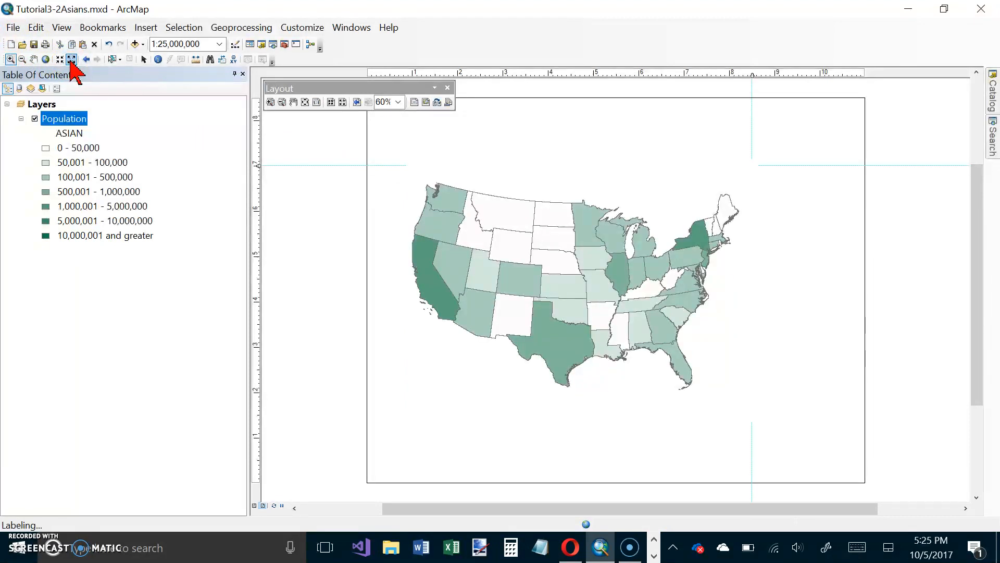
{"action": "left_click", "coordinate": [665, 194]}
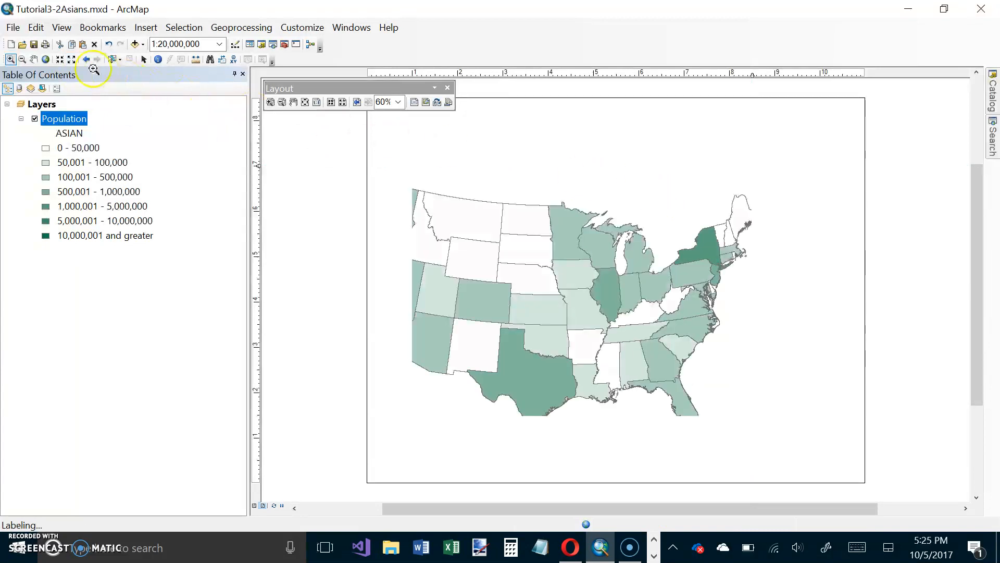
{"action": "left_click", "coordinate": [60, 60]}
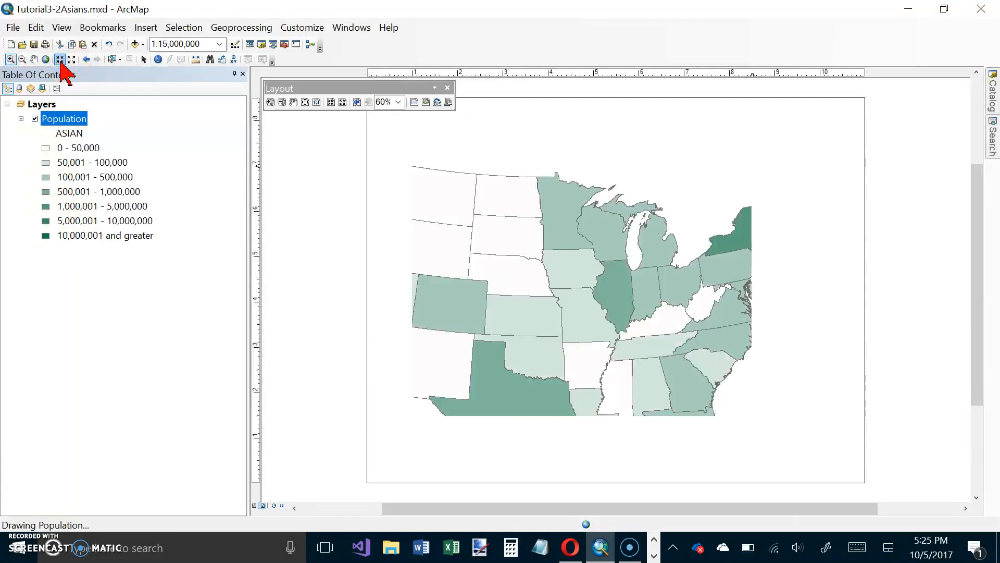
{"action": "left_click", "coordinate": [72, 60]}
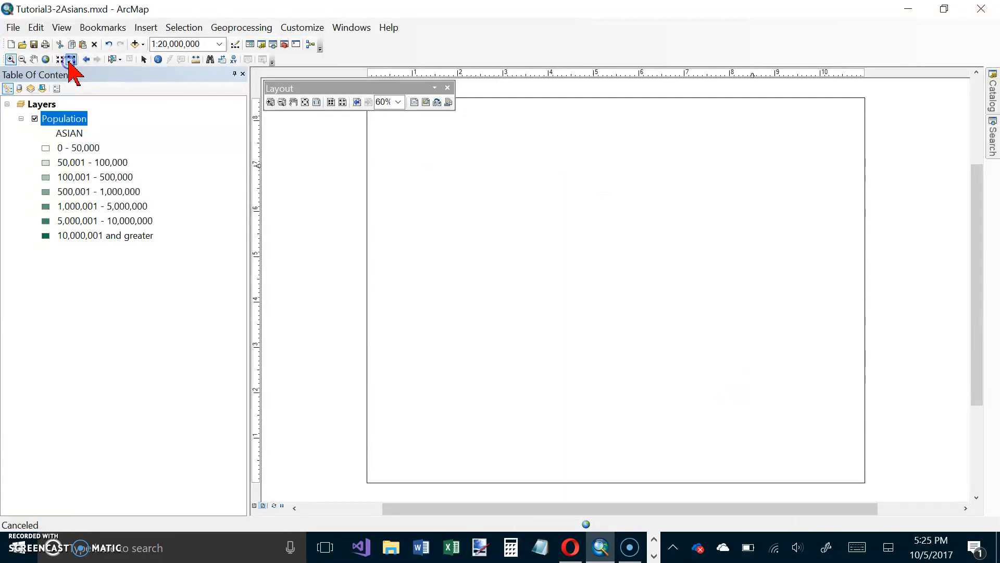
{"action": "left_click", "coordinate": [71, 59]}
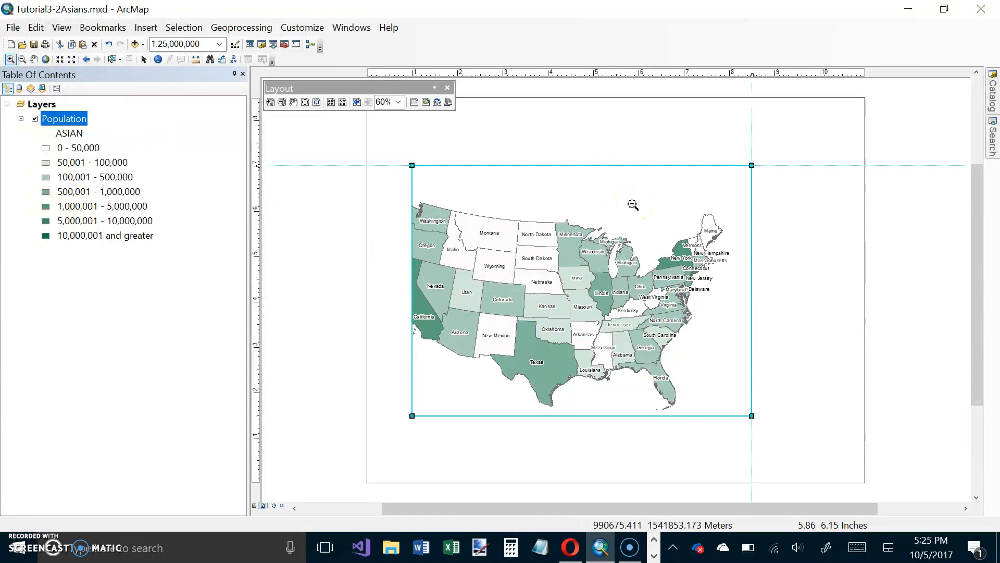
{"action": "left_click", "coordinate": [71, 59]}
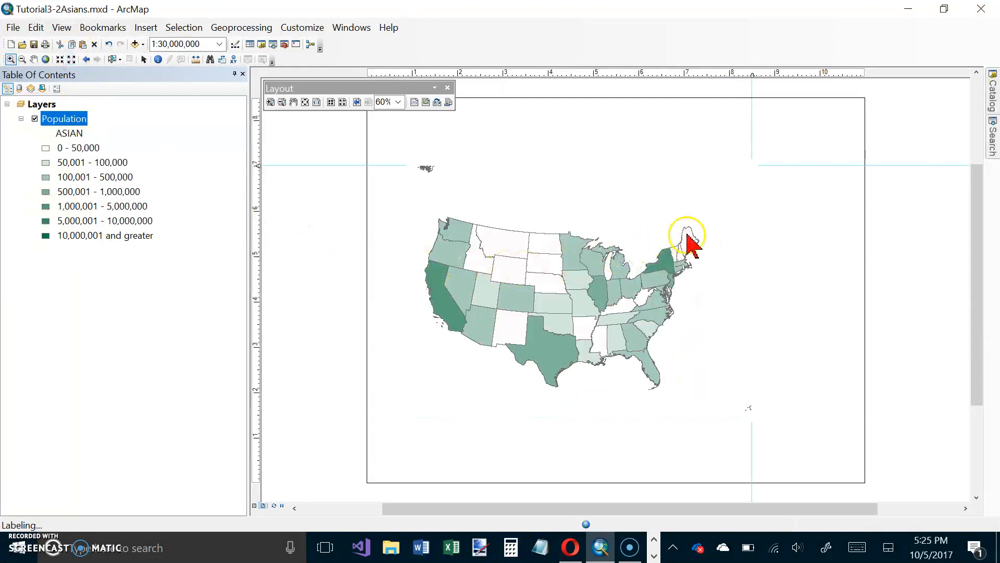
{"action": "left_click", "coordinate": [11, 59]}
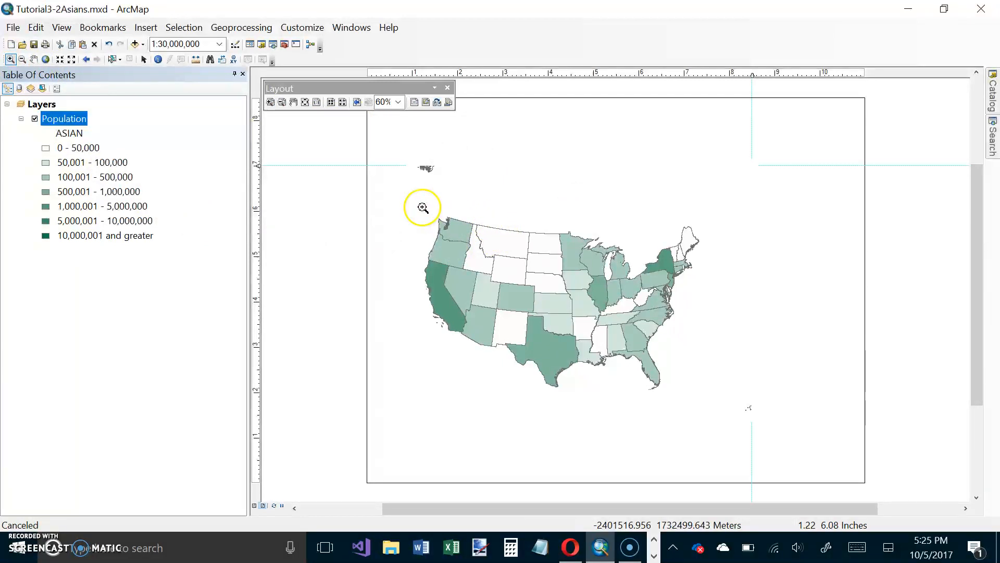
{"action": "left_click_drag", "start_coordinate": [594, 351], "coordinate": [701, 394]}
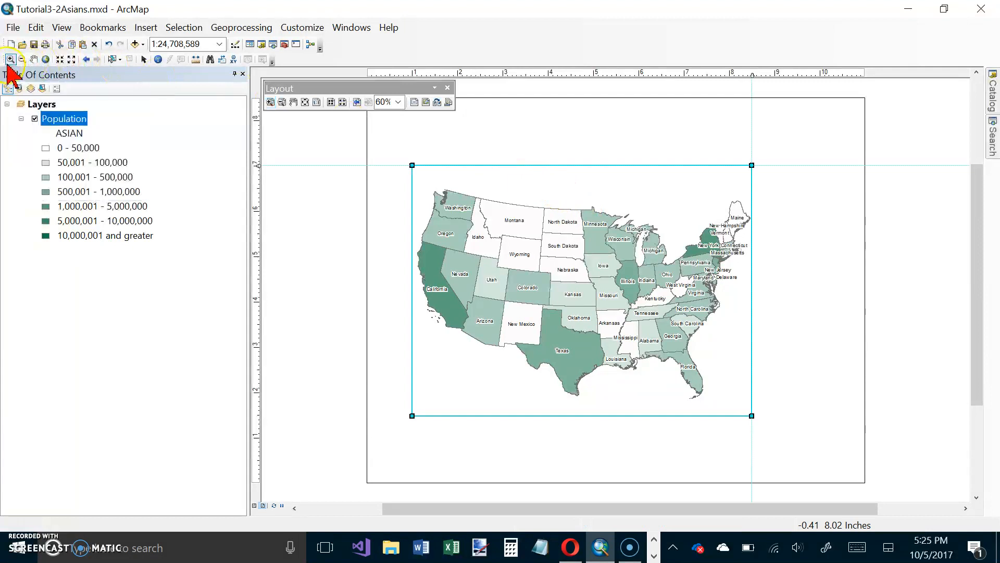
{"action": "left_click", "coordinate": [144, 59]}
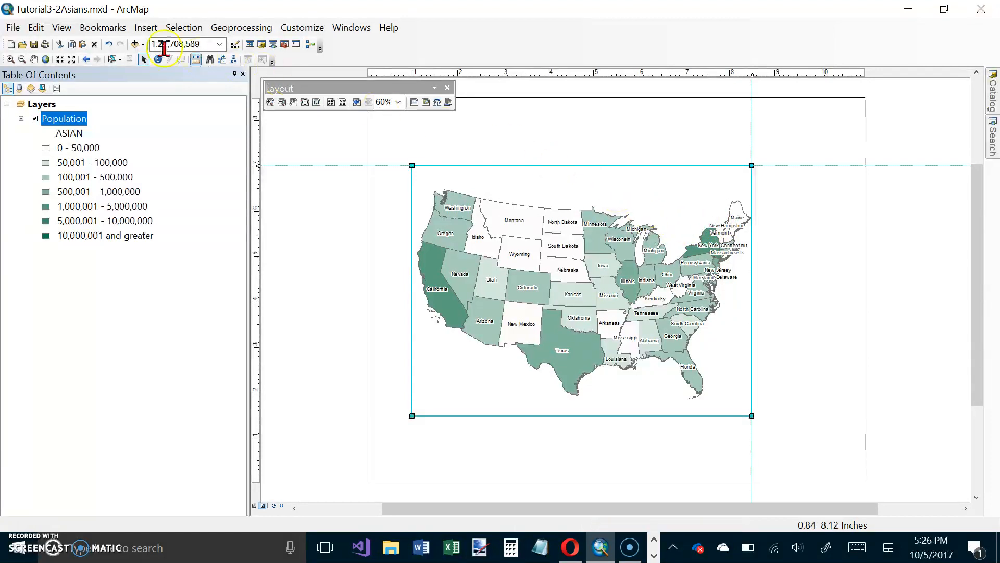
Insert a title on the layout and replace its text with "Asian Population (2010)".
{"action": "left_click", "coordinate": [142, 28]}
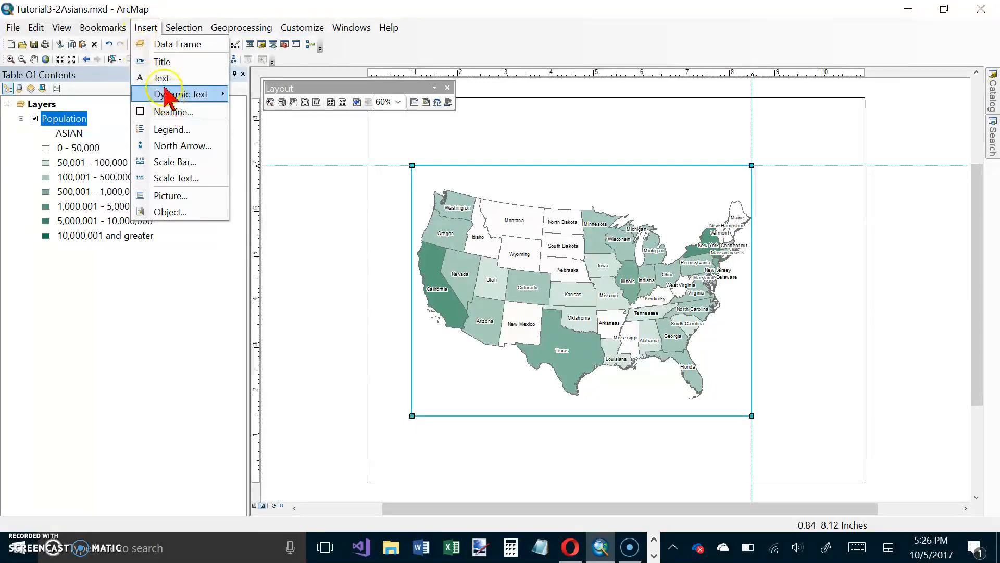
{"action": "left_click", "coordinate": [162, 62]}
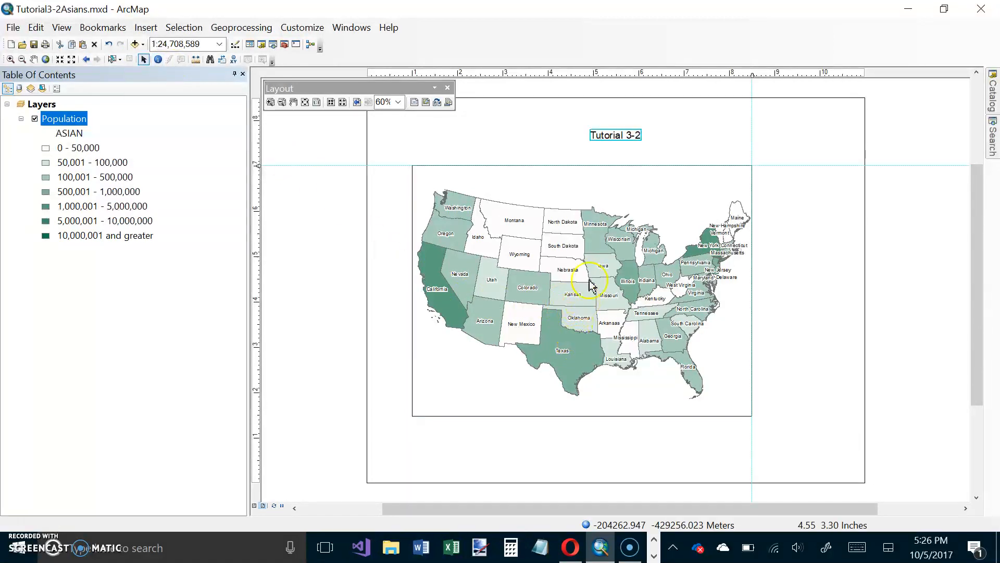
{"action": "double_click", "coordinate": [628, 137]}
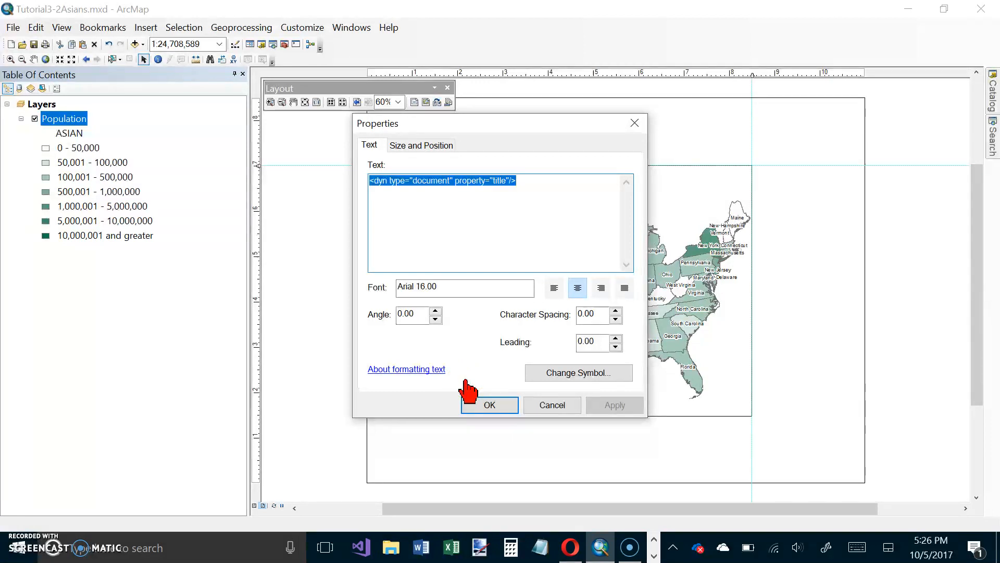
{"action": "type", "text": "As"}
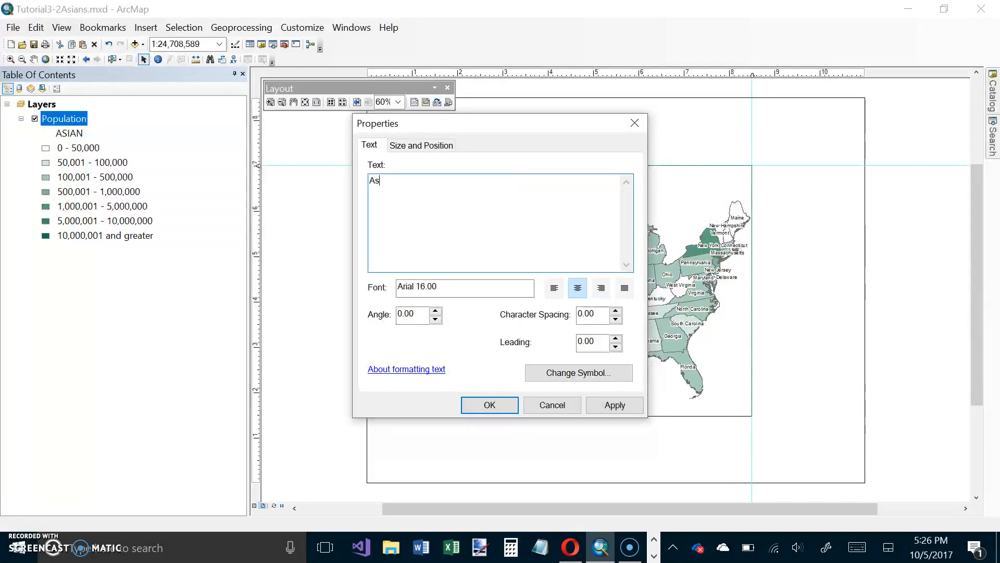
{"action": "type", "text": "ian Population (2010"}
Format the title as 22-point bold and centre it above the data frame.
{"action": "left_click", "coordinate": [568, 380]}
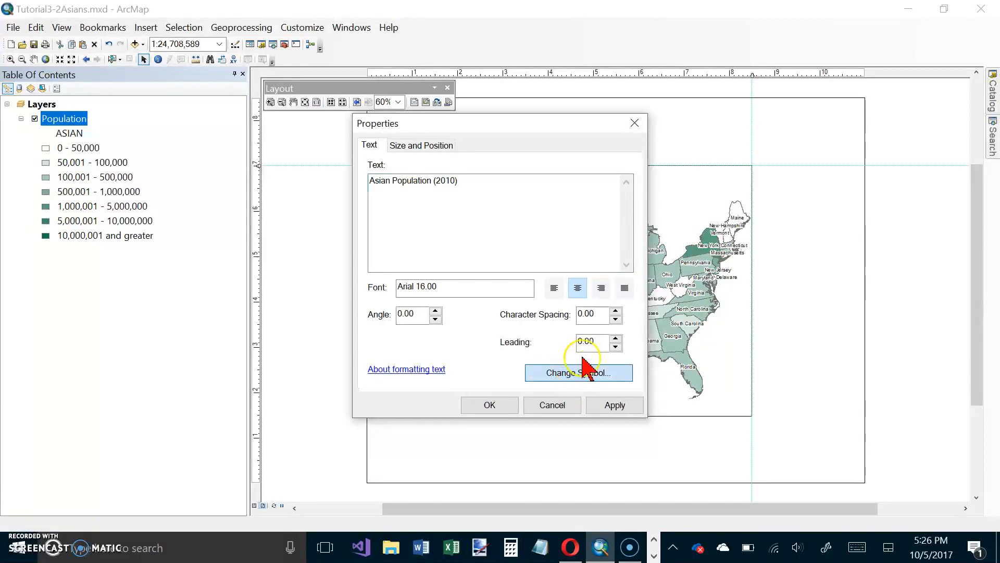
{"action": "left_click", "coordinate": [599, 374]}
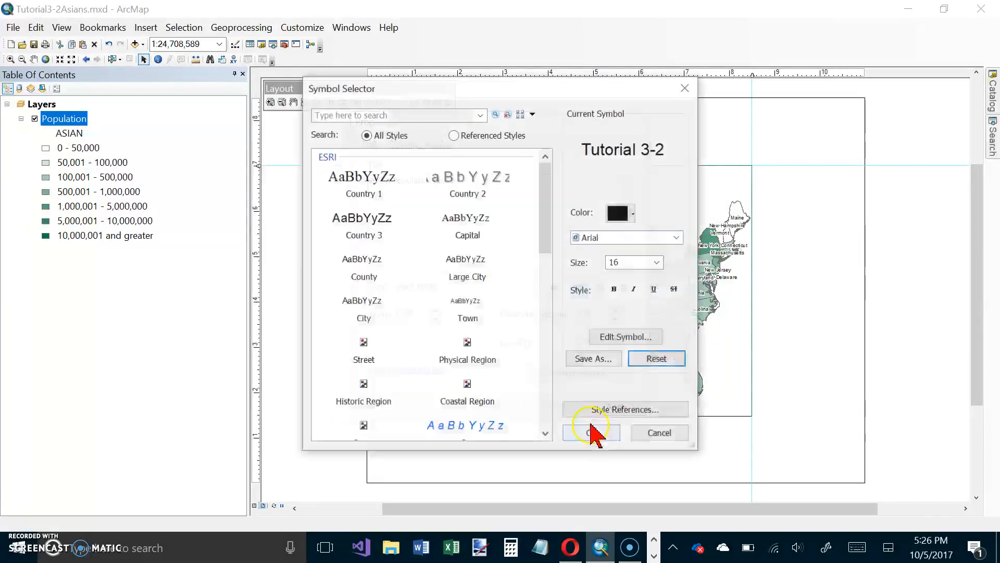
{"action": "left_click", "coordinate": [658, 263]}
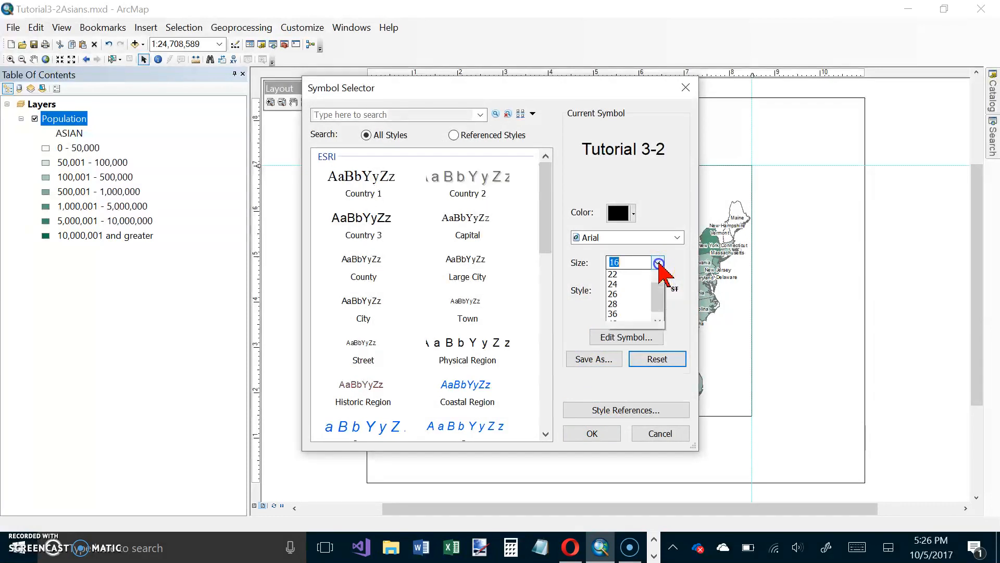
{"action": "left_click", "coordinate": [648, 305]}
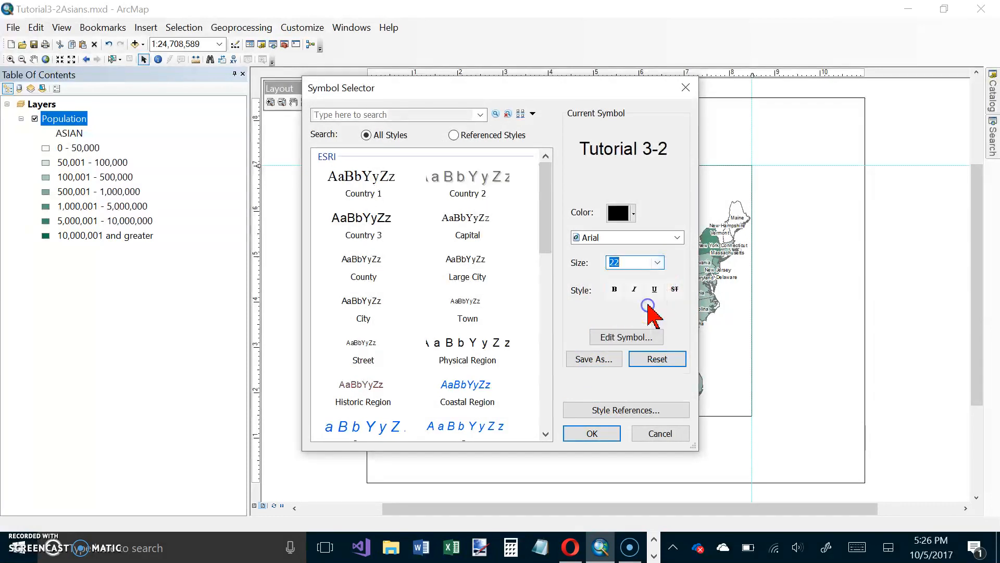
{"action": "left_click", "coordinate": [614, 289]}
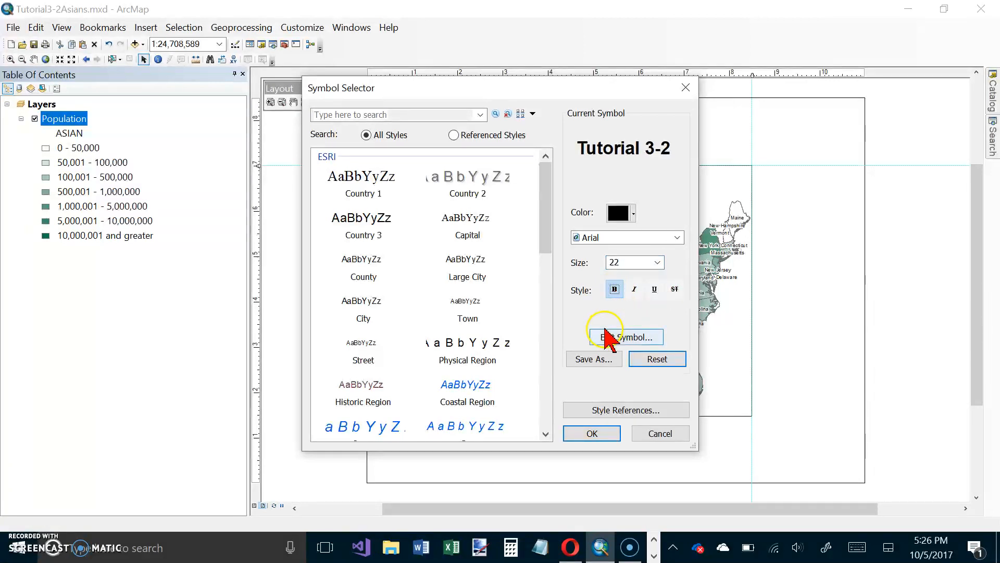
{"action": "left_click", "coordinate": [593, 433]}
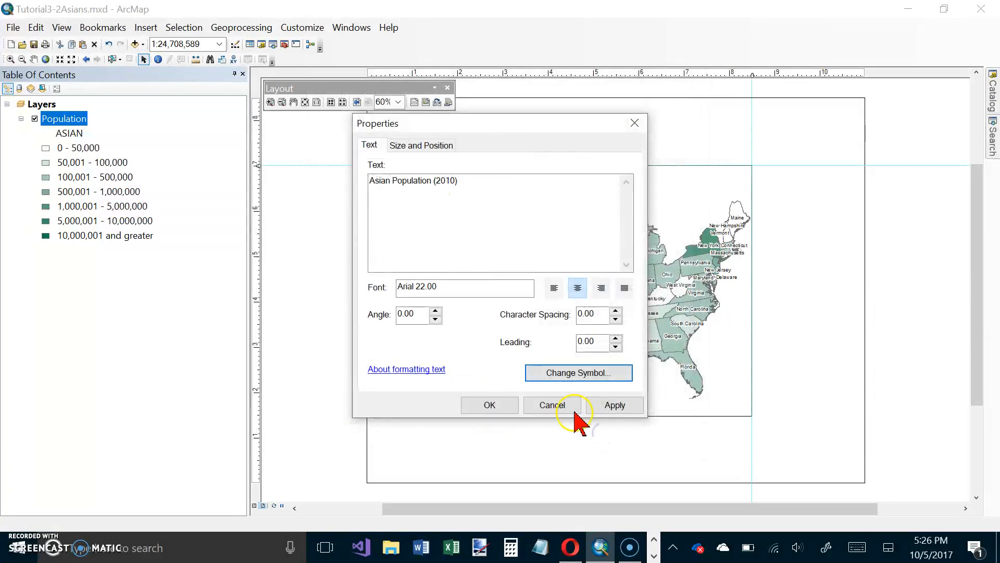
{"action": "left_click", "coordinate": [492, 404]}
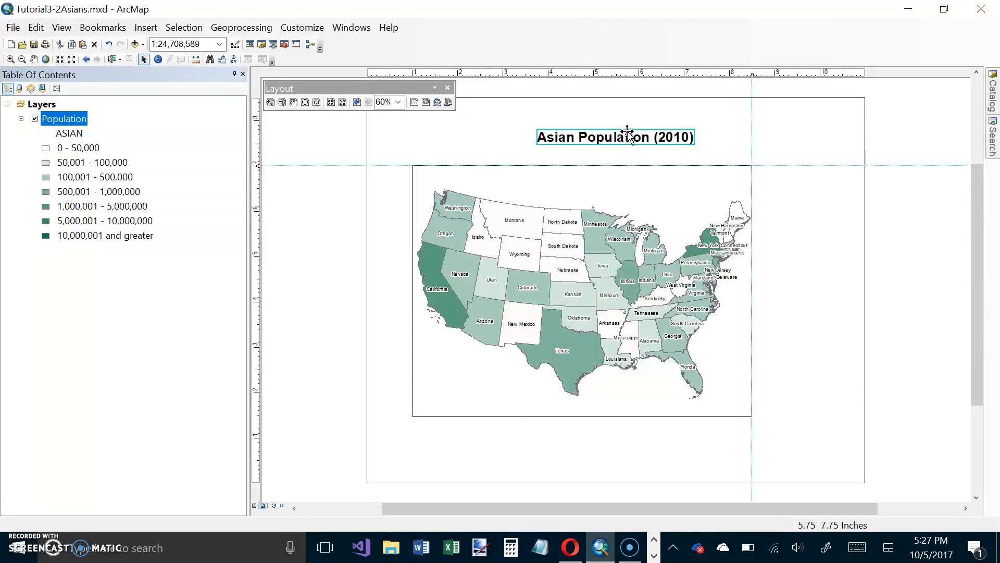
{"action": "left_click_drag", "start_coordinate": [628, 133], "coordinate": [595, 133]}
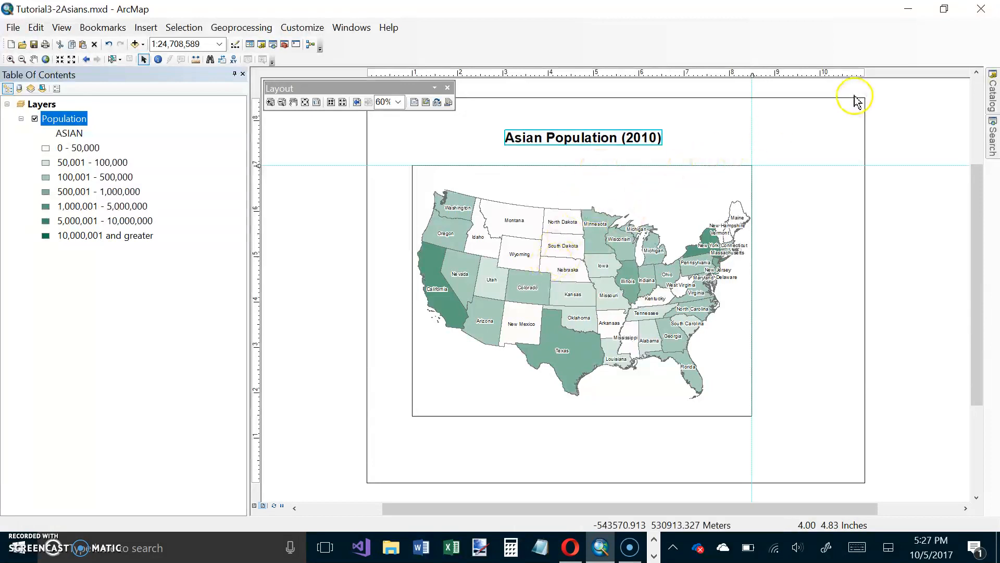
Add a vertical guide at about 10.5 inches and a horizontal guide at about 1.5 inches along the data frame's lower edge.
{"action": "left_click", "coordinate": [842, 74]}
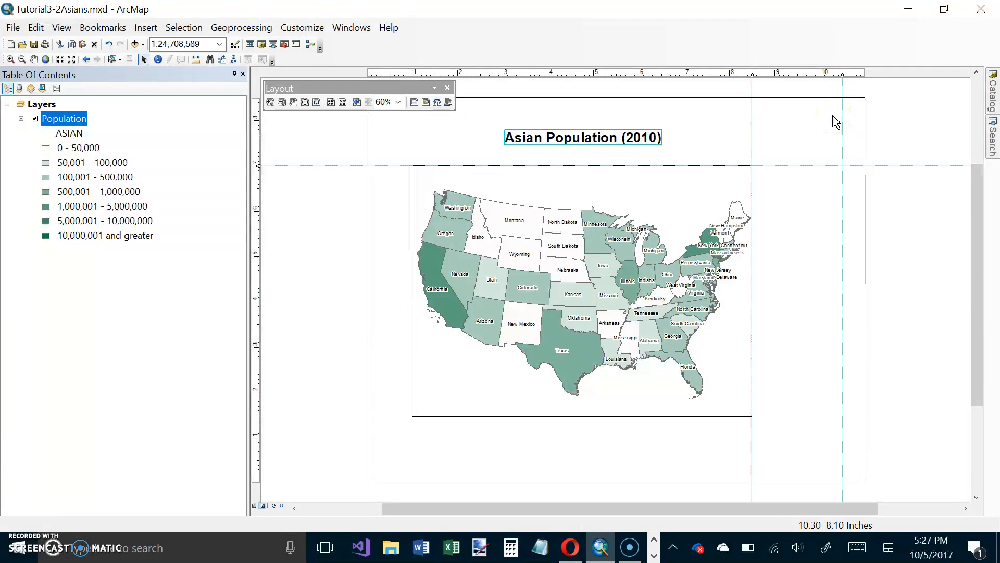
{"action": "left_click", "coordinate": [258, 416]}
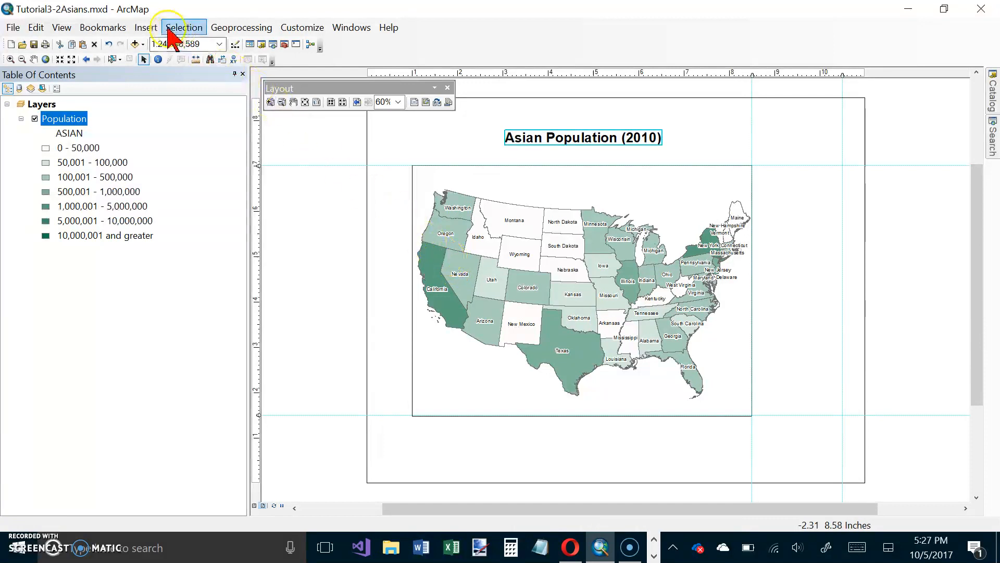
Insert a one-column legend for the Population layer, keeping the default title, frame and spacing settings.
{"action": "left_click", "coordinate": [146, 29]}
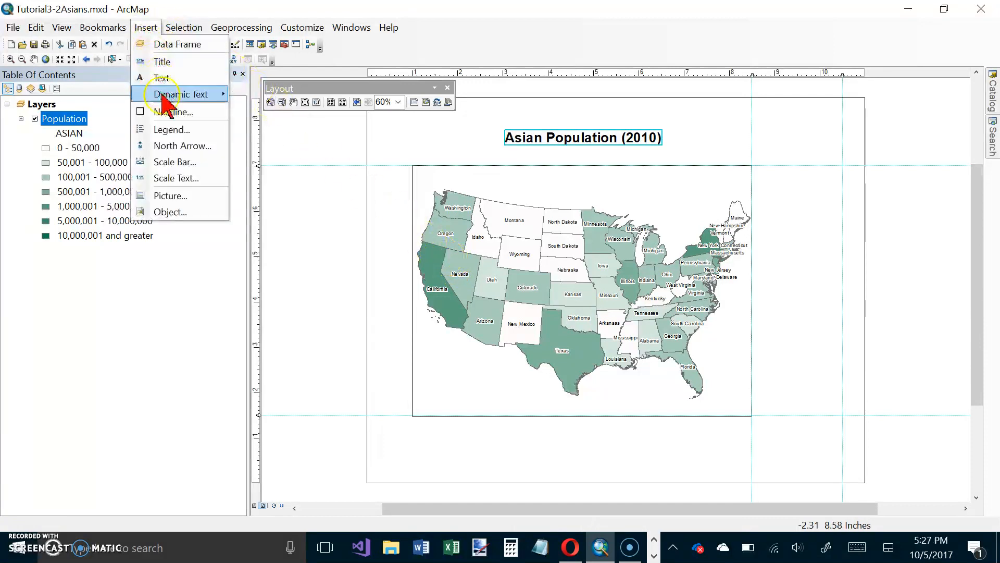
{"action": "left_click", "coordinate": [173, 133]}
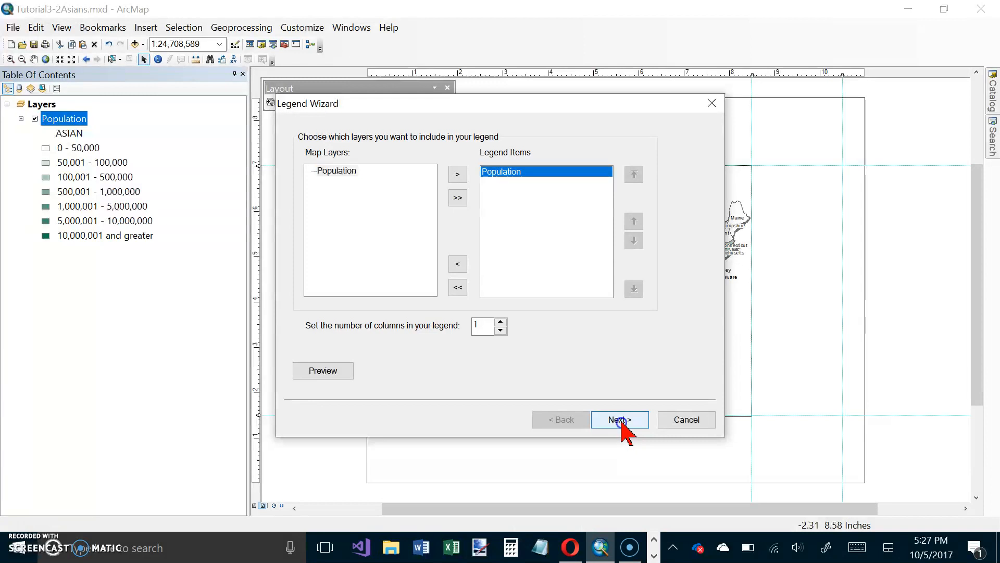
{"action": "left_click", "coordinate": [621, 425]}
{"action": "left_click", "coordinate": [622, 423]}
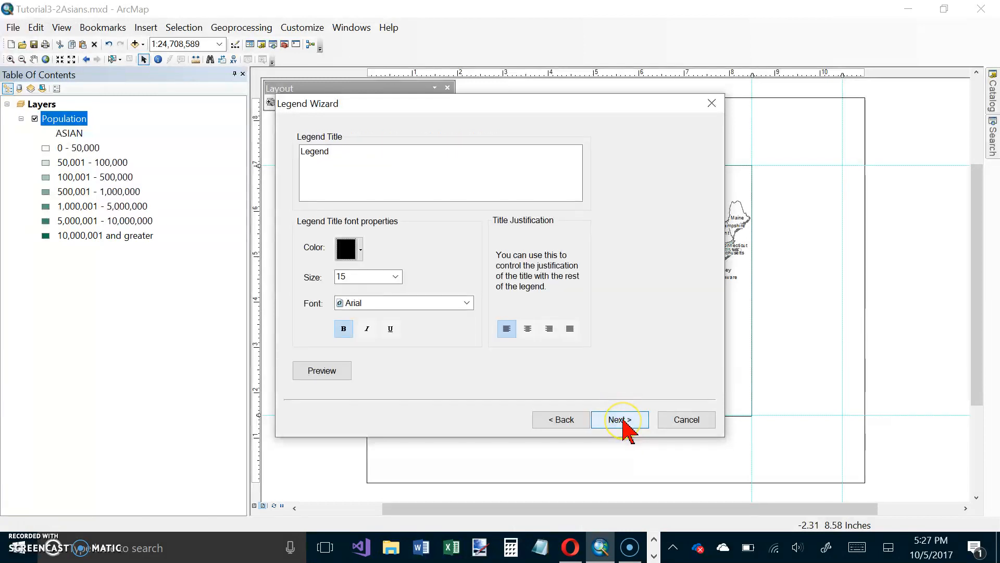
{"action": "left_click", "coordinate": [622, 420]}
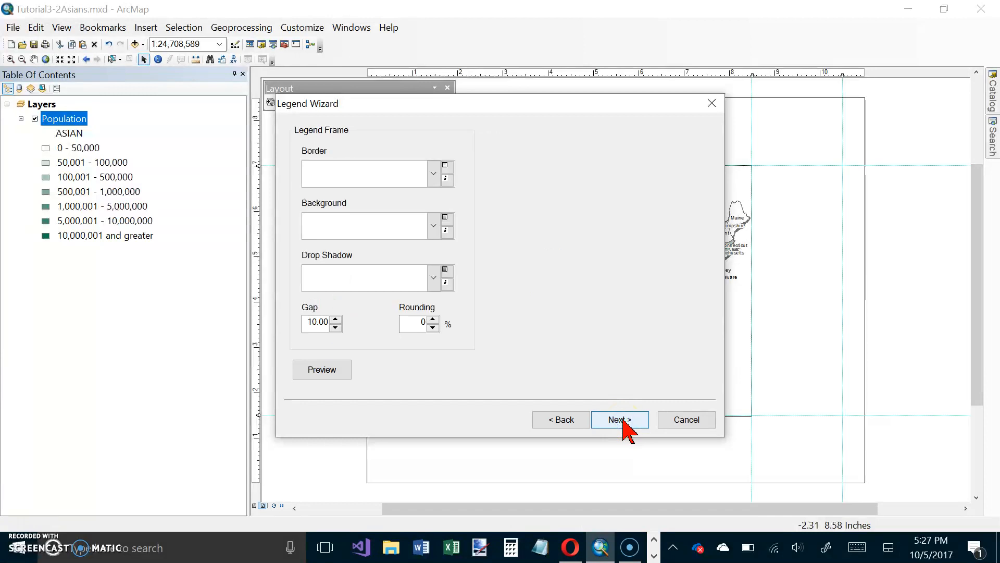
{"action": "left_click", "coordinate": [623, 421]}
{"action": "left_click", "coordinate": [622, 421]}
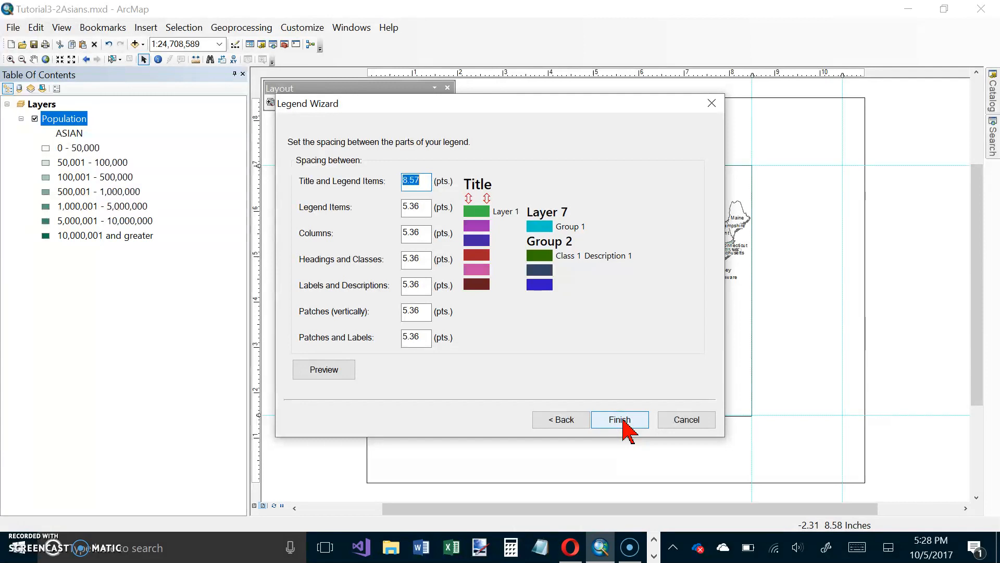
{"action": "left_click", "coordinate": [620, 419]}
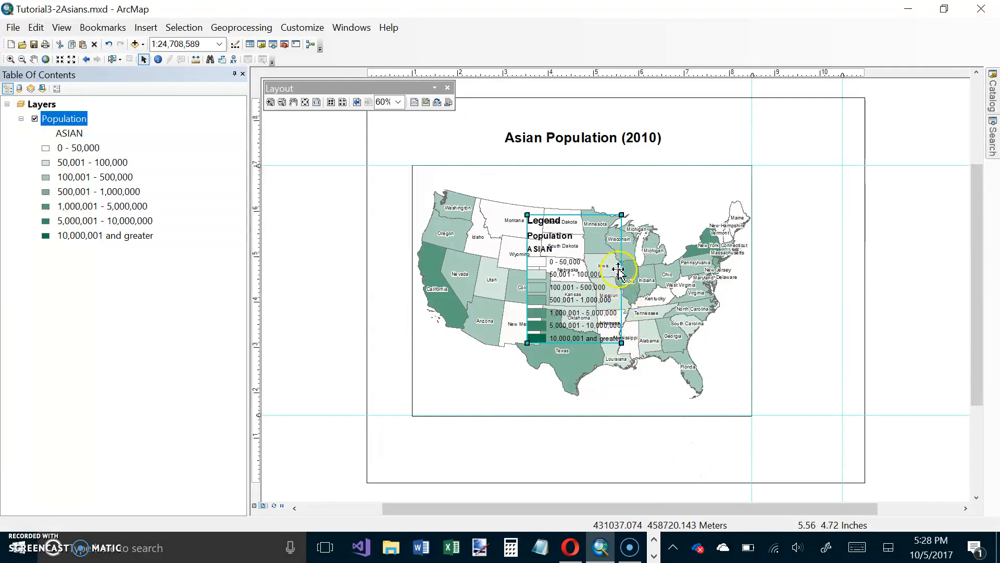
Snap the legend's lower-right corner to the 10.5-inch and 1.5-inch guides and add a vertical guide at about 9 inches.
{"action": "left_click_drag", "start_coordinate": [580, 216], "coordinate": [803, 287]}
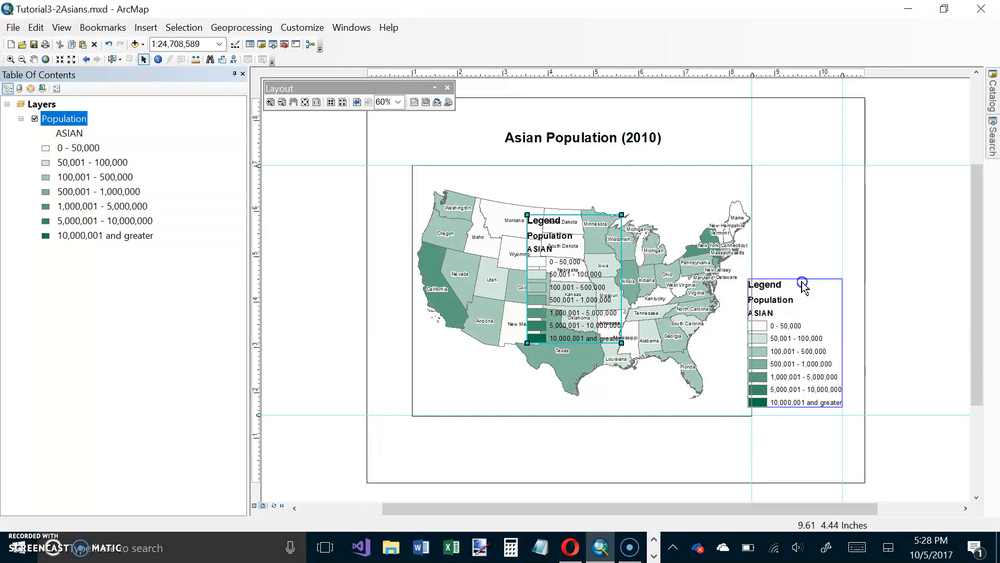
{"action": "left_click_drag", "start_coordinate": [802, 285], "coordinate": [803, 290]}
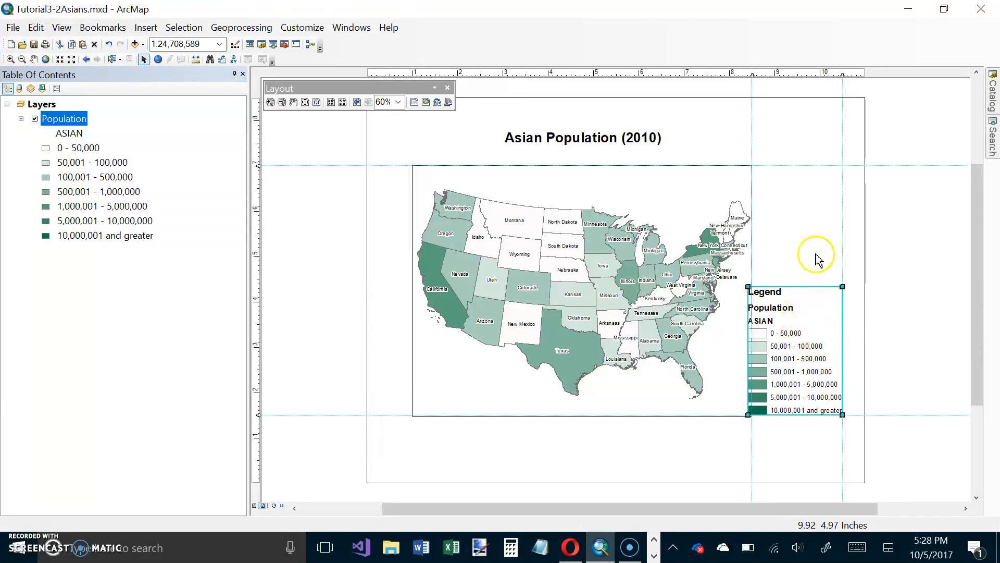
{"action": "left_click", "coordinate": [776, 74]}
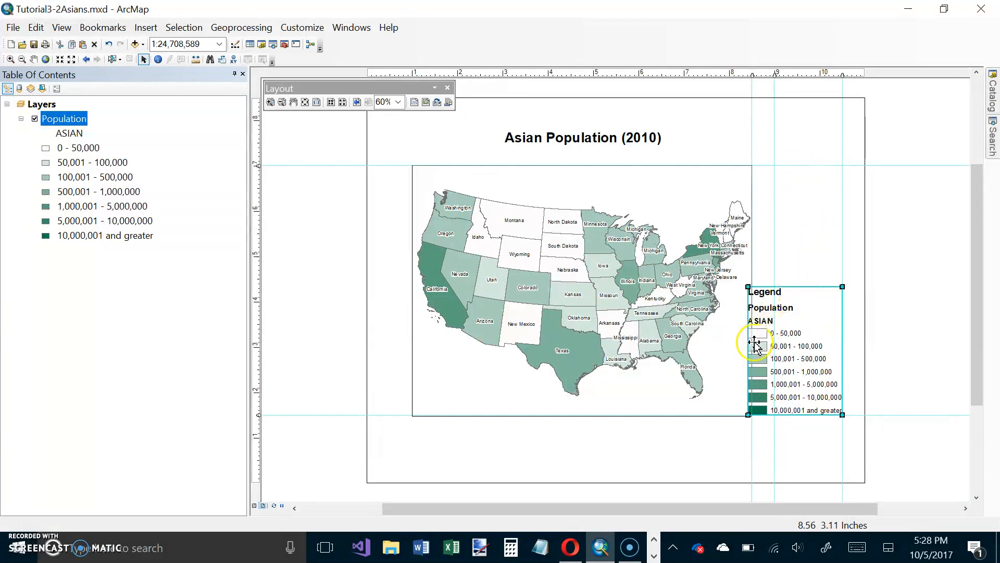
Shrink the legend by its upper-left corner so its left edge snaps to the 9-inch vertical guide.
{"action": "left_click_drag", "start_coordinate": [749, 286], "coordinate": [772, 308]}
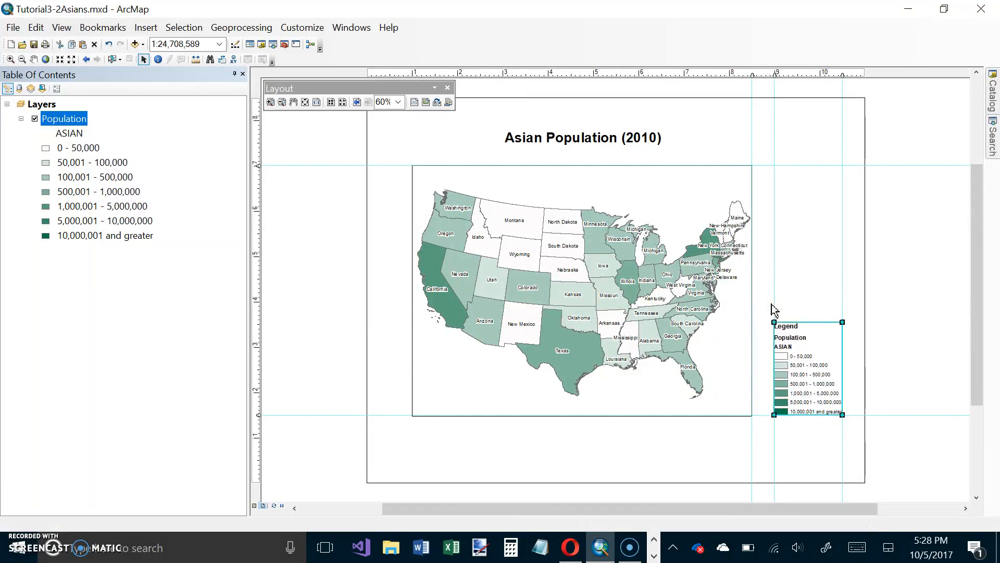
{"action": "left_click", "coordinate": [781, 323]}
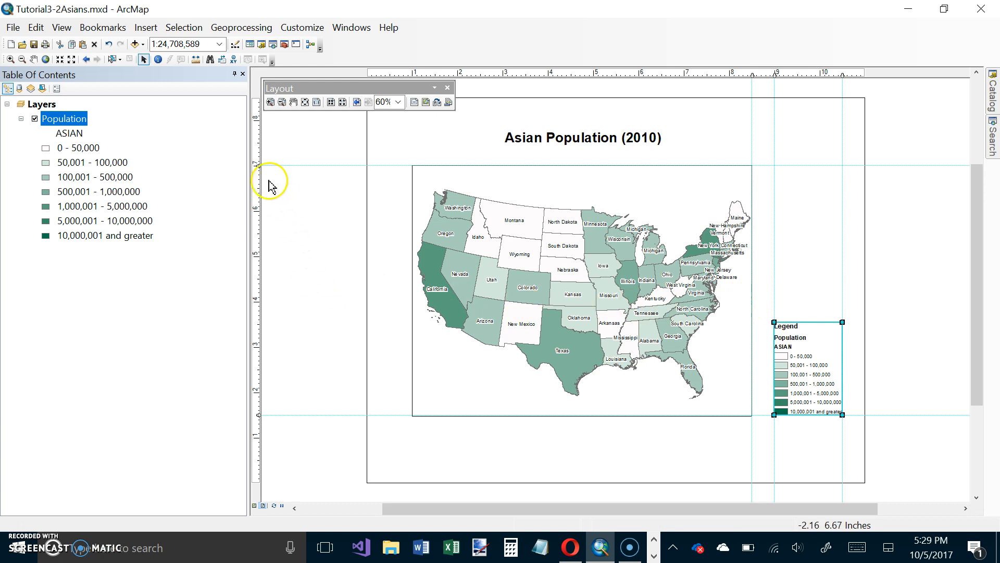
Insert a Scale Line 2 scale bar with Miles as division units, 2 divisions and 4 subdivisions.
{"action": "left_click", "coordinate": [146, 28]}
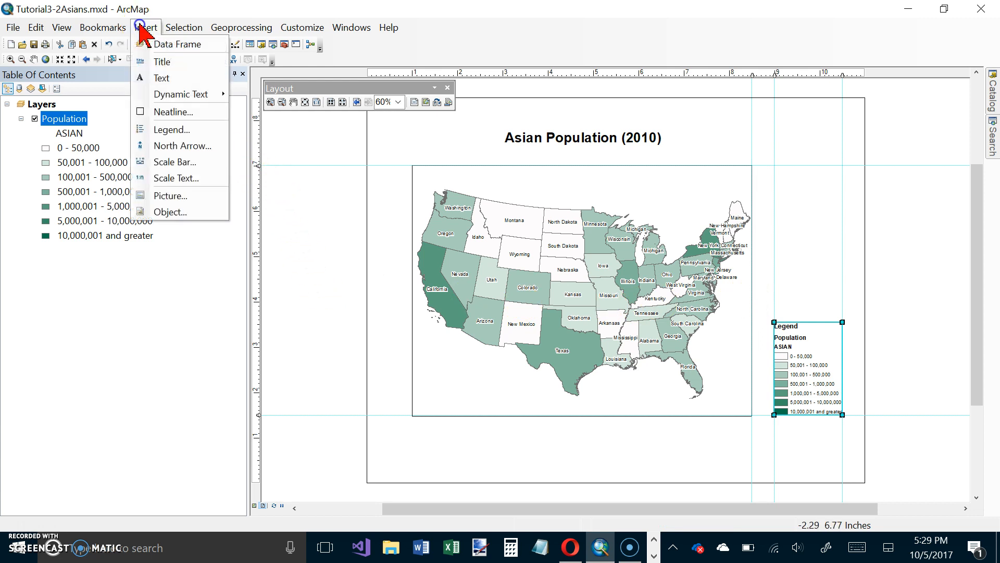
{"action": "left_click", "coordinate": [183, 162]}
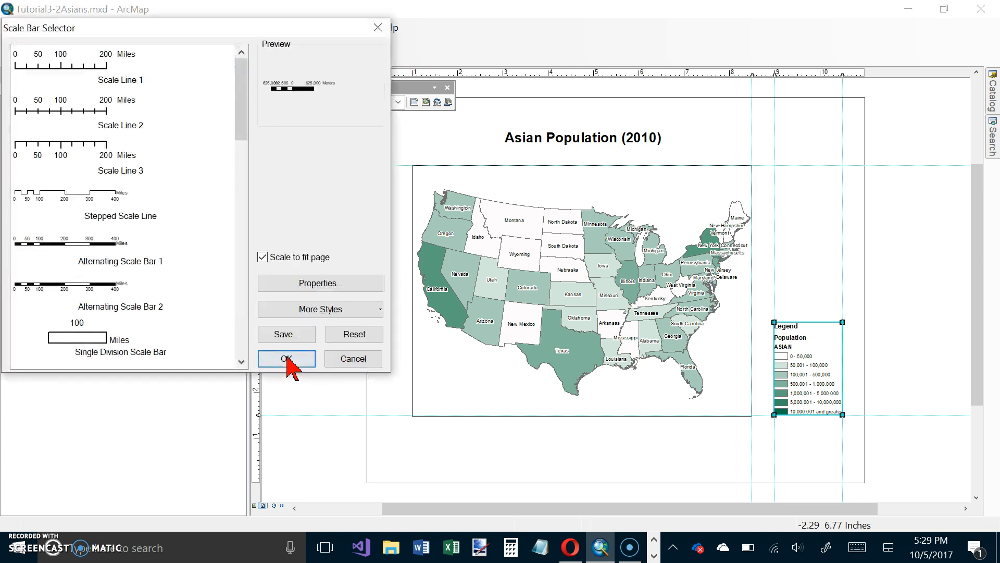
{"action": "left_click", "coordinate": [101, 109]}
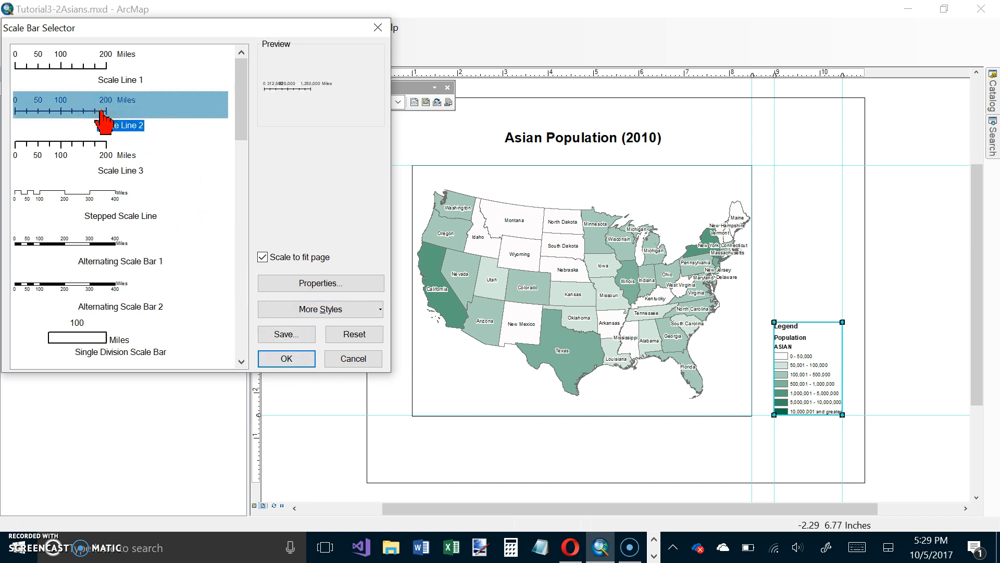
{"action": "left_click", "coordinate": [276, 283]}
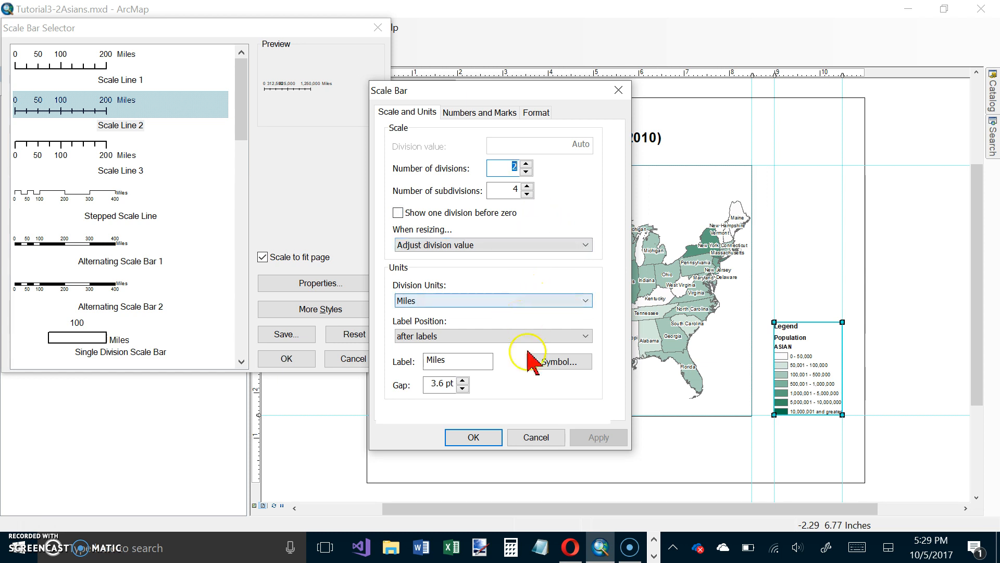
{"action": "left_click", "coordinate": [474, 438]}
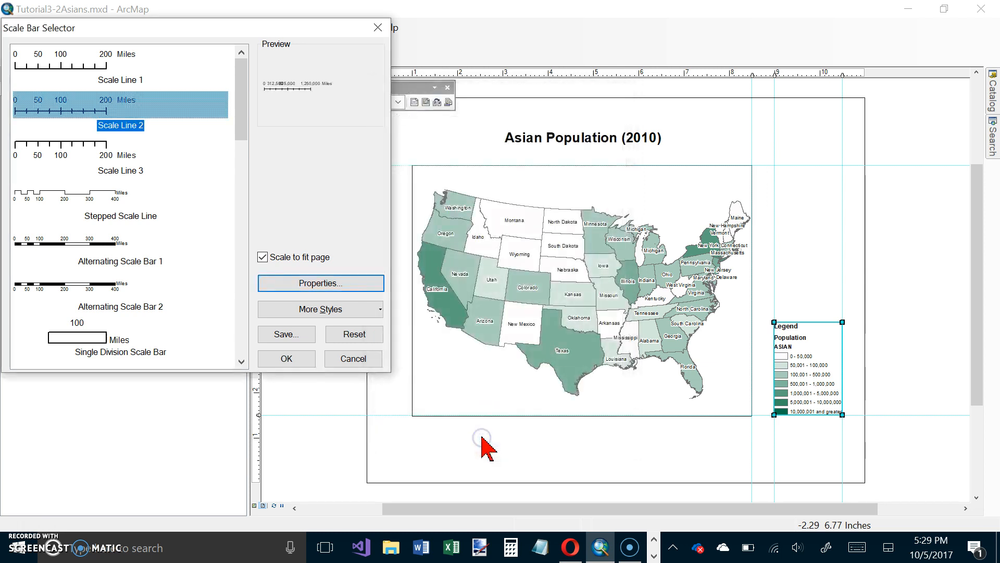
{"action": "left_click", "coordinate": [288, 359]}
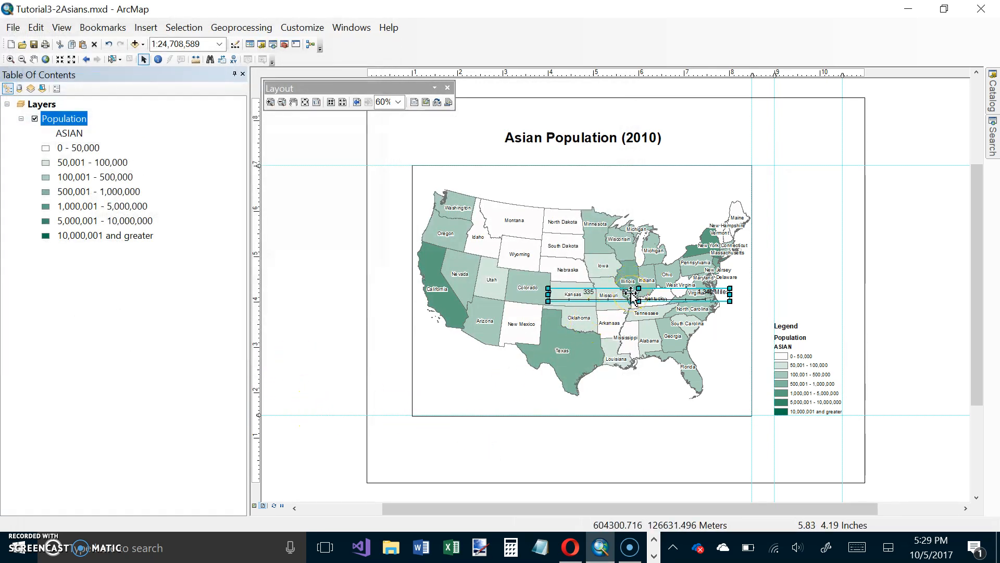
Move the scale bar below the data frame and snap it to a new horizontal guide at about 1 inch and the 8.5-inch vertical guide.
{"action": "left_click_drag", "start_coordinate": [631, 293], "coordinate": [630, 292]}
{"action": "left_click_drag", "start_coordinate": [632, 293], "coordinate": [579, 447]}
{"action": "left_click", "coordinate": [258, 438]}
{"action": "left_click_drag", "start_coordinate": [574, 446], "coordinate": [574, 442]}
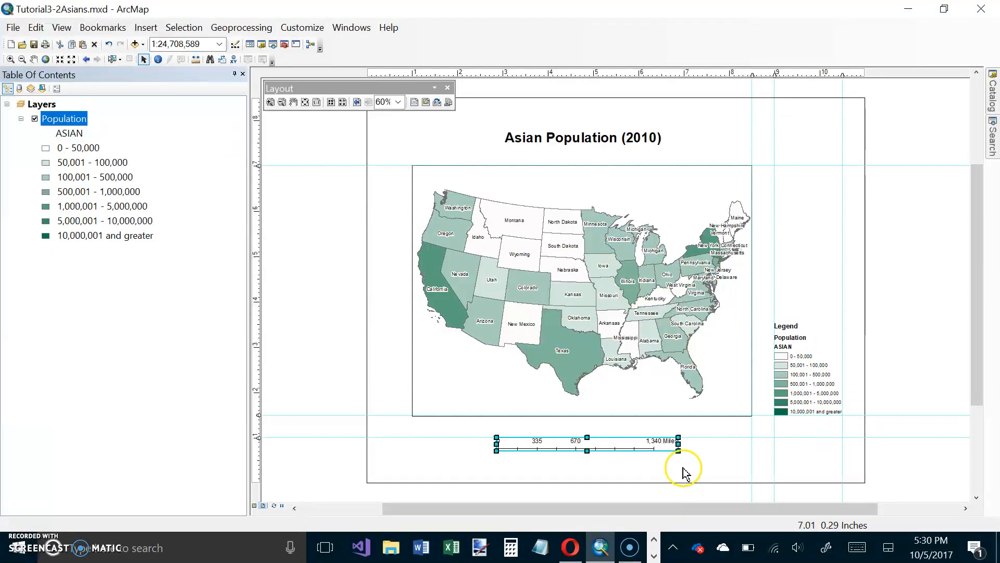
{"action": "left_click_drag", "start_coordinate": [663, 437], "coordinate": [735, 436]}
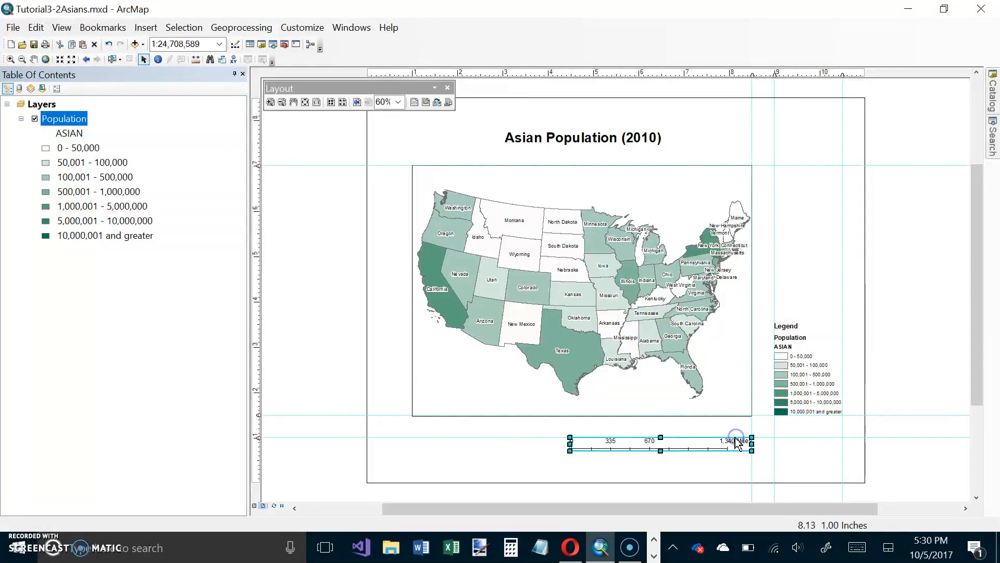
{"action": "left_click", "coordinate": [725, 452]}
{"action": "left_click", "coordinate": [699, 447]}
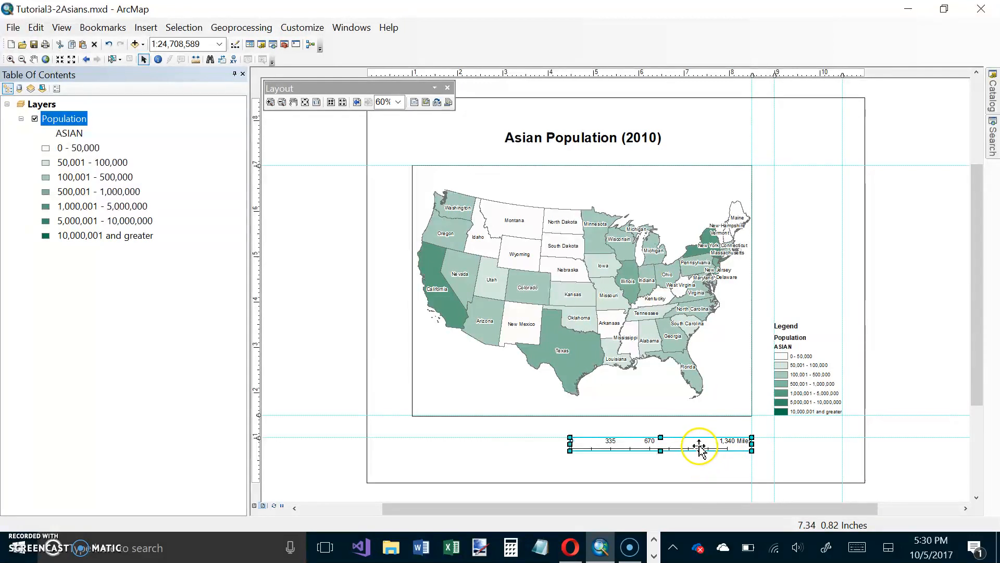
Shorten the scale bar from its left end to a 1,000-mile length, keeping its right end on the guide, and return to the whole page.
{"action": "right_click", "coordinate": [699, 447]}
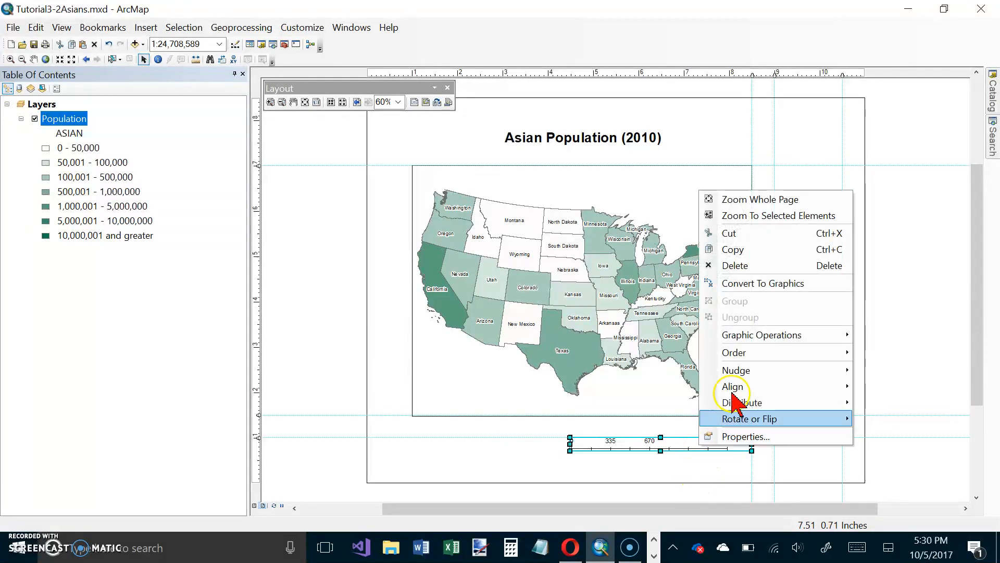
{"action": "left_click", "coordinate": [776, 217]}
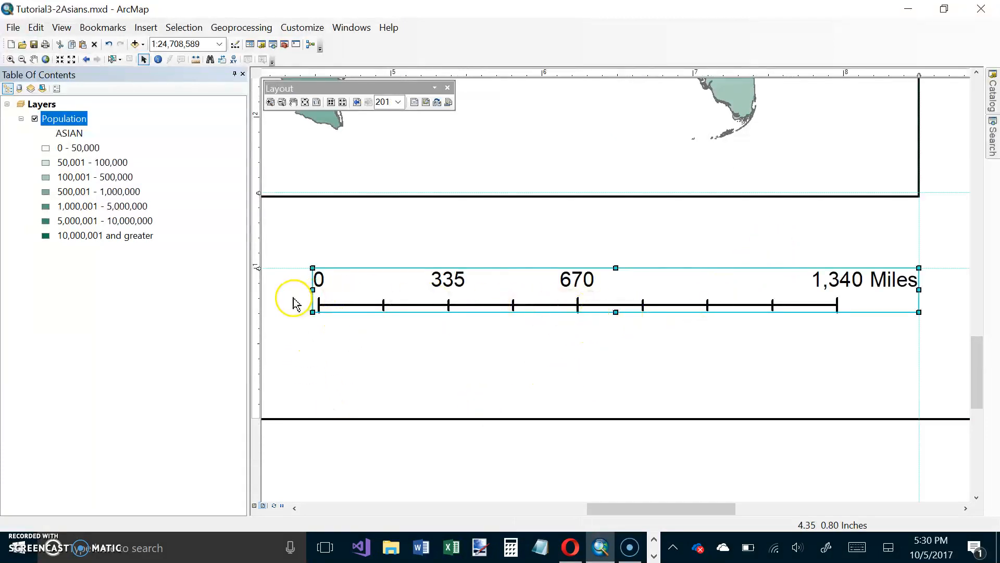
{"action": "left_click_drag", "start_coordinate": [315, 289], "coordinate": [441, 289]}
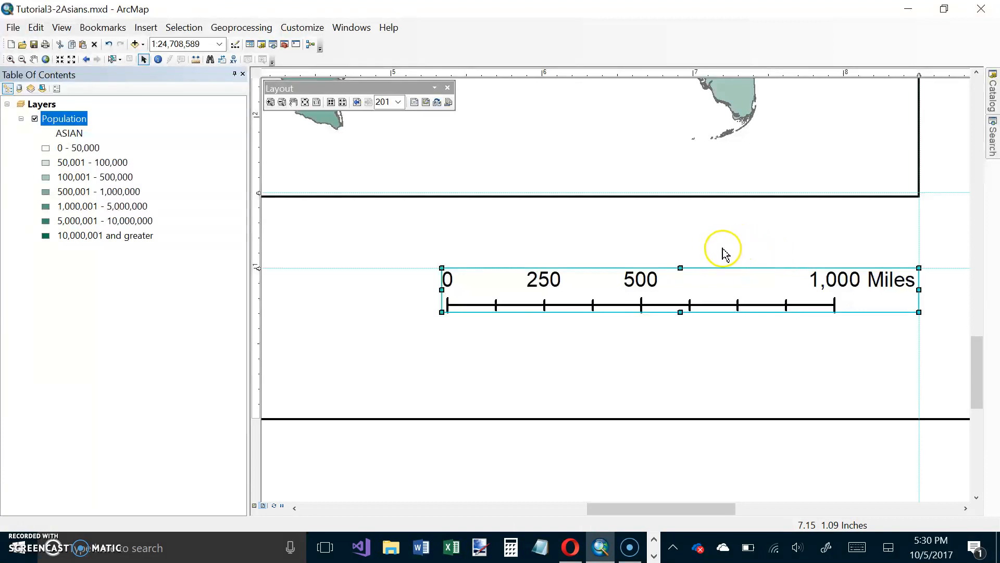
{"action": "right_click", "coordinate": [677, 360]}
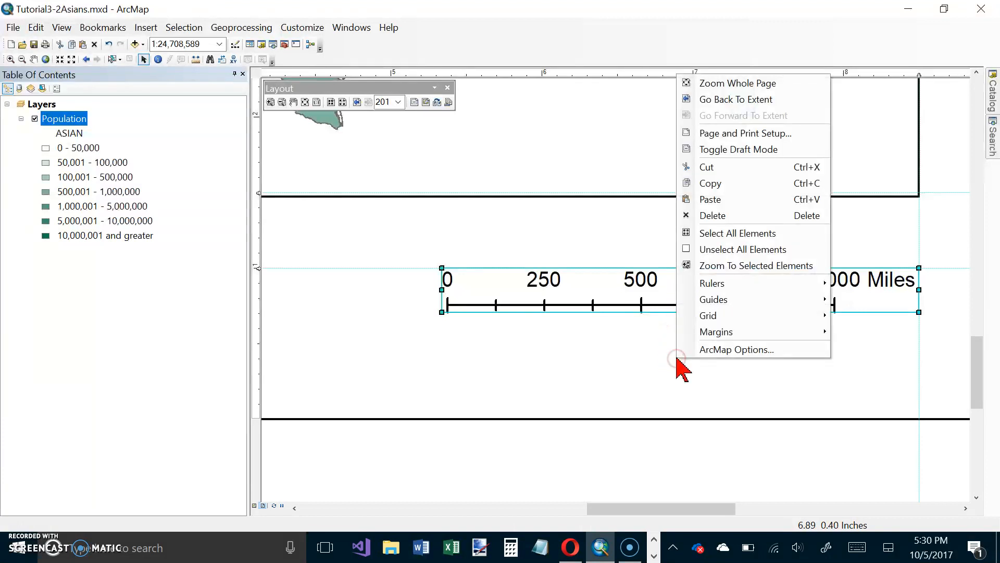
{"action": "left_click", "coordinate": [717, 83]}
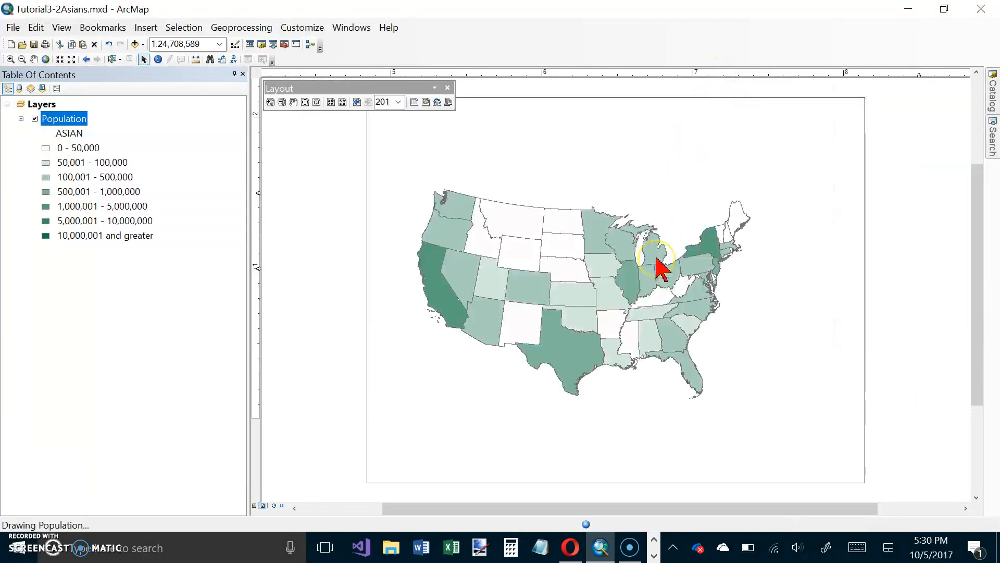
{"action": "left_click", "coordinate": [647, 258]}
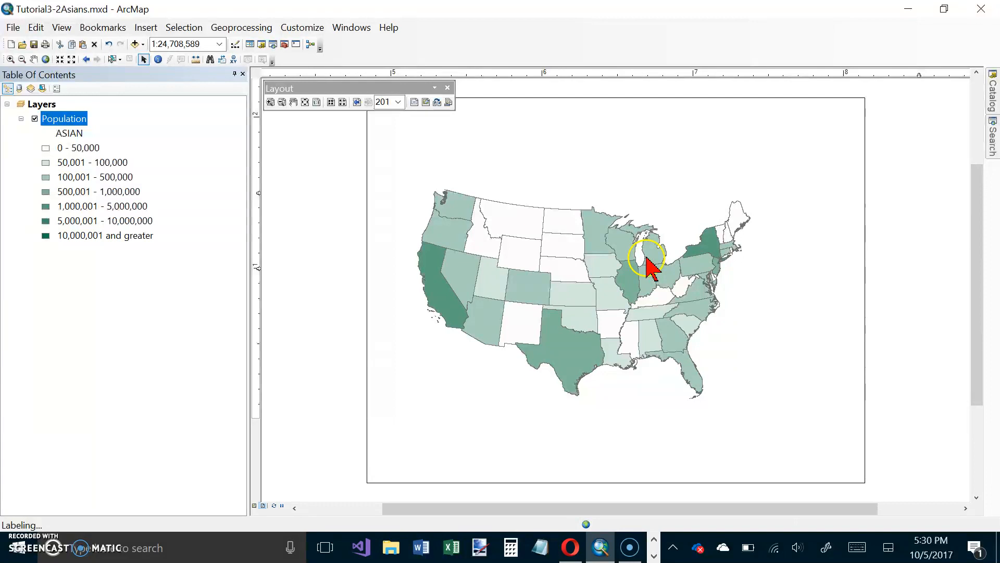